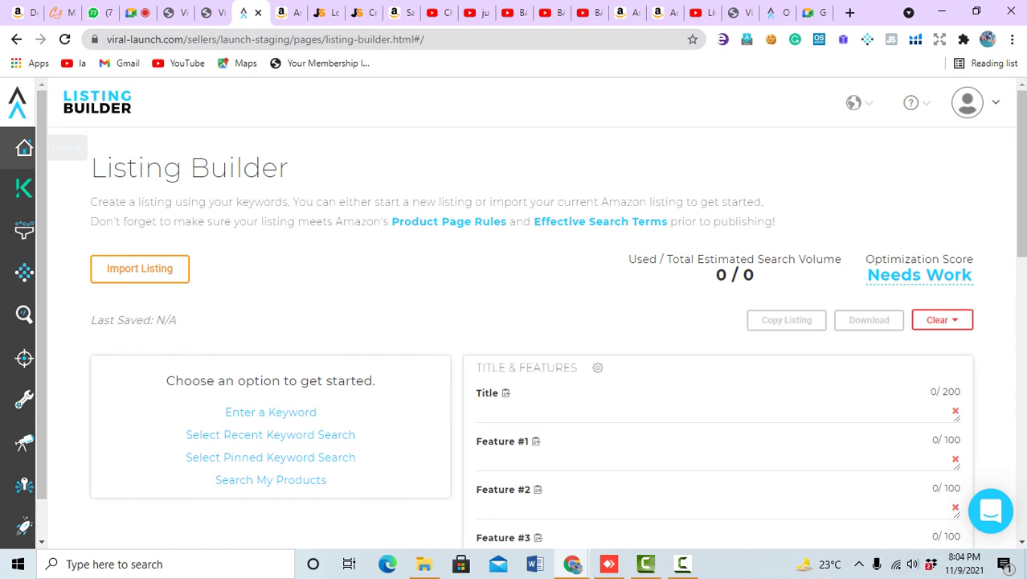
- Open the search page of Viral Launch's Product Discovery tool
mouse_move(24, 147)
left_click(97, 232)
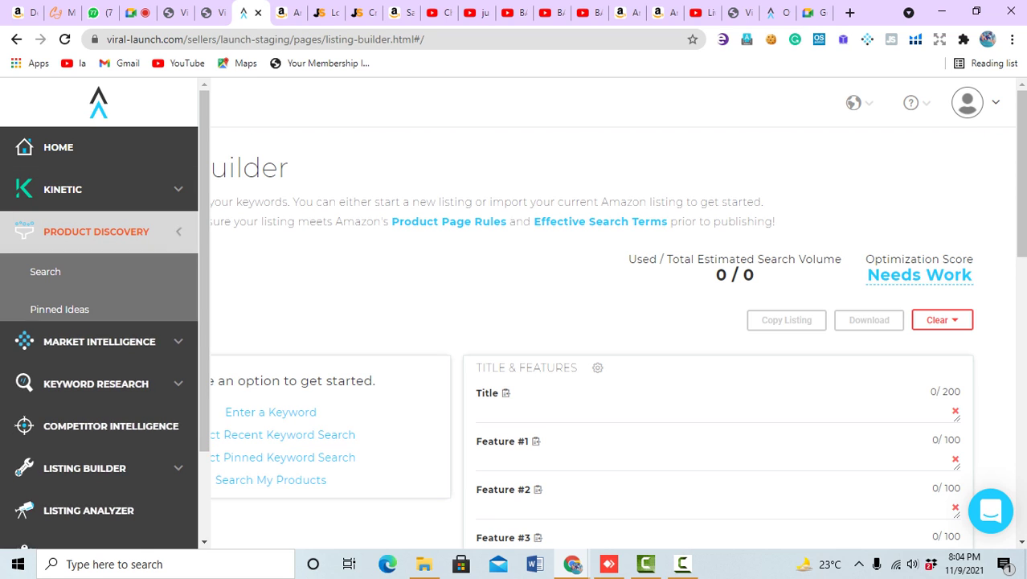
left_click(96, 231)
left_click(45, 271)
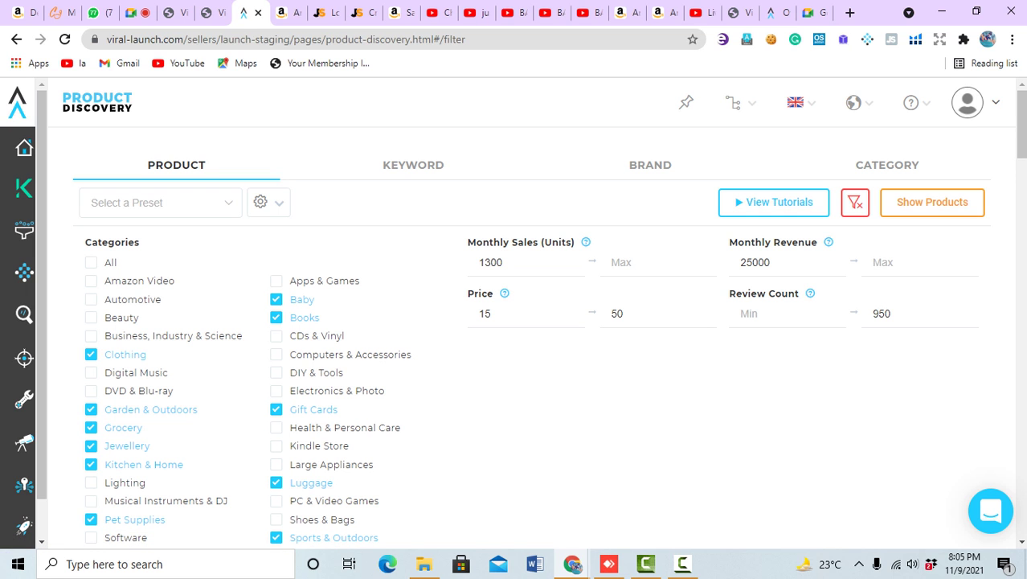
- Show the products matching the current Product Discovery filters and browse the results as far as the Quifit 3.8 Litre water bottle
left_click(932, 202)
scroll(531, 314, "down", 10)
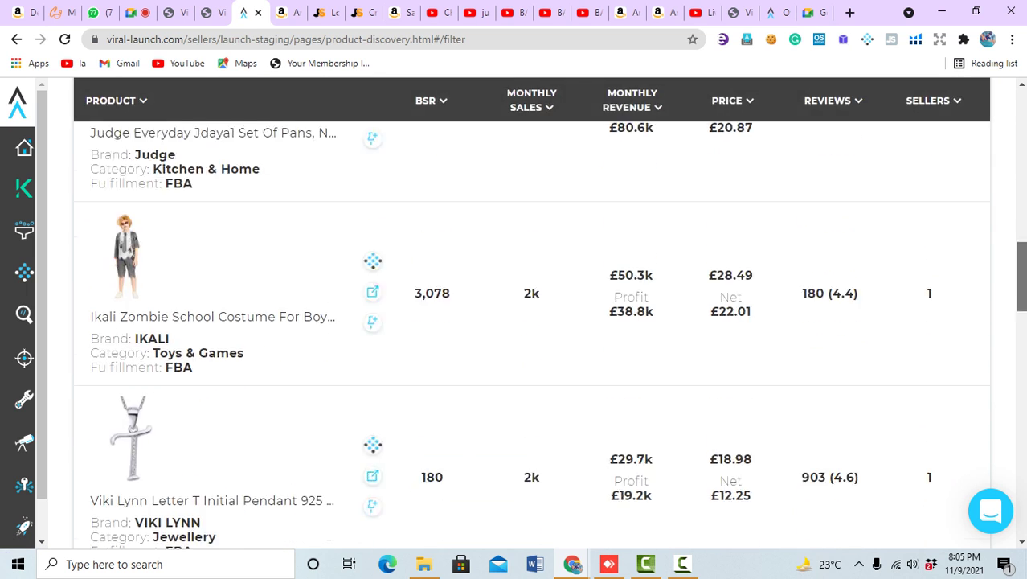
scroll(530, 331, "down", 4)
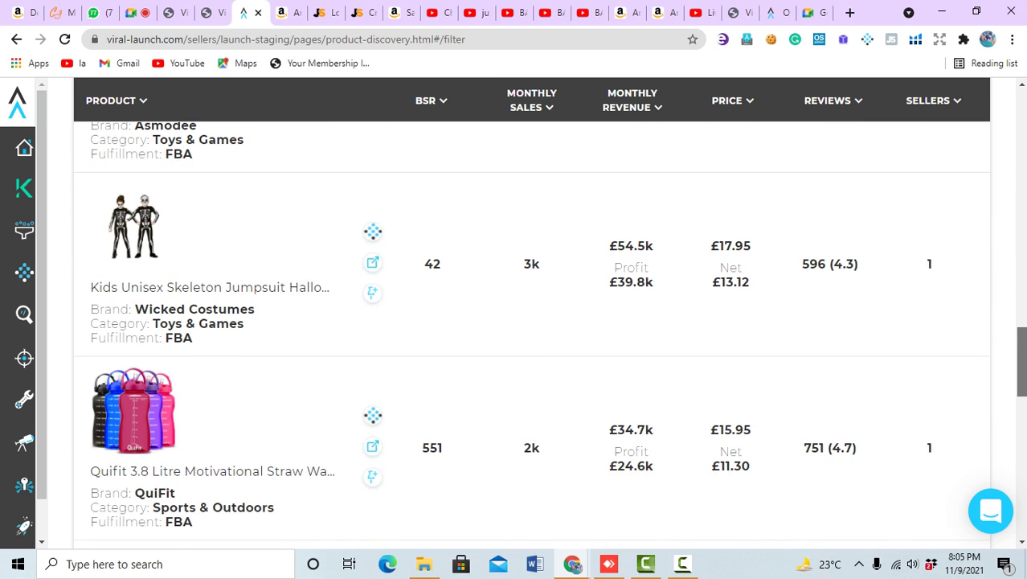
scroll(531, 332, "up", 1)
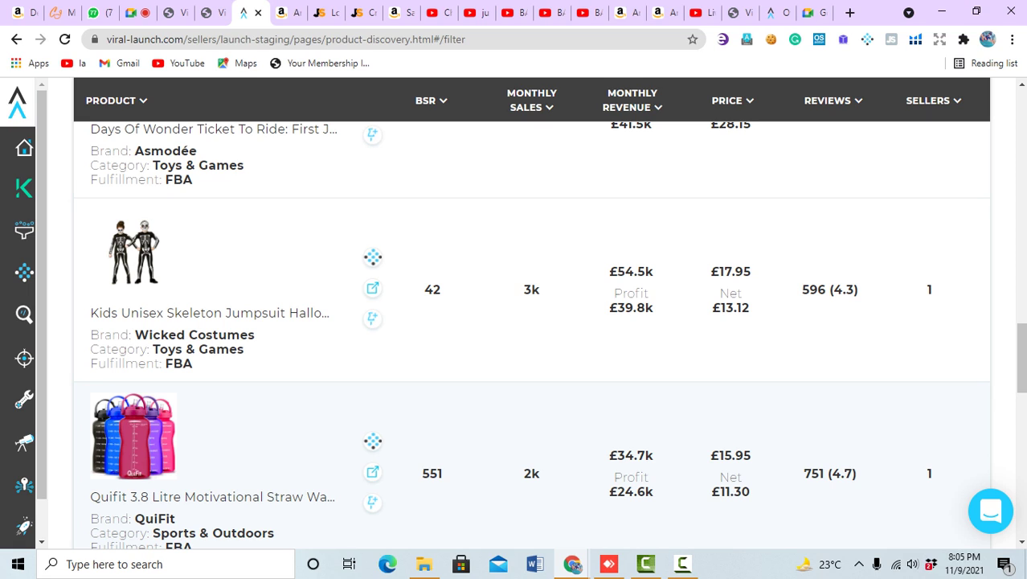
- Check the Quifit water bottle's profit, reviews and seller count, and open its Amazon listing
double_click(625, 491)
double_click(842, 473)
double_click(929, 473)
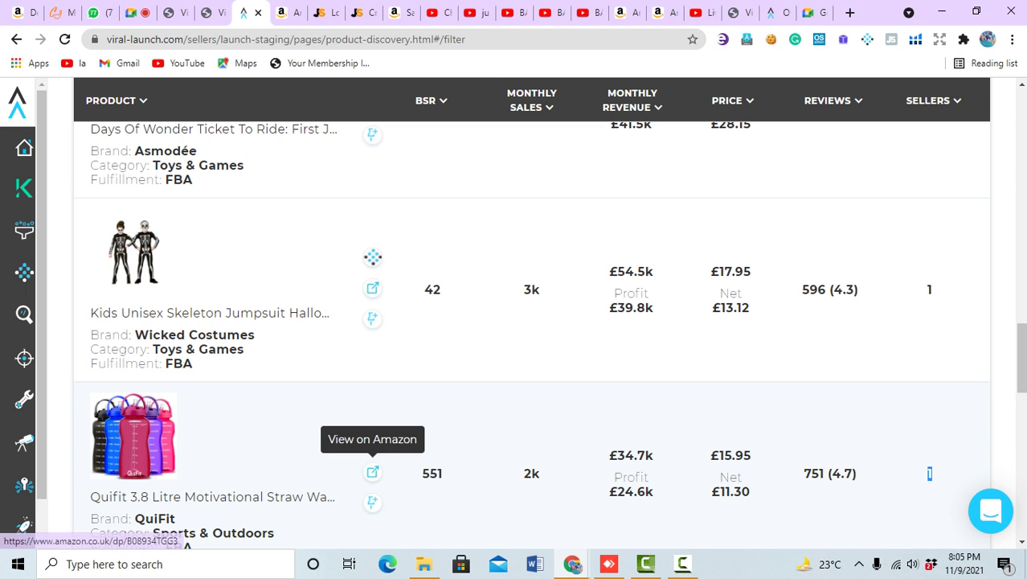
left_click(373, 472)
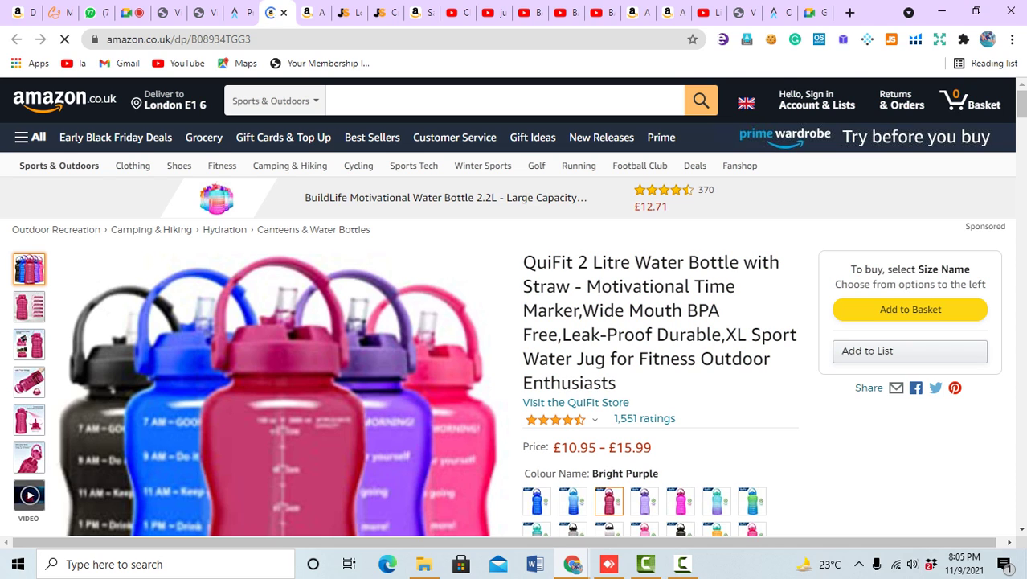
- Search Amazon for "Water Bottle with Straw", copied from the listing's title, and check the number of results
left_click_drag(636, 262, 573, 287)
key("ctrl+c")
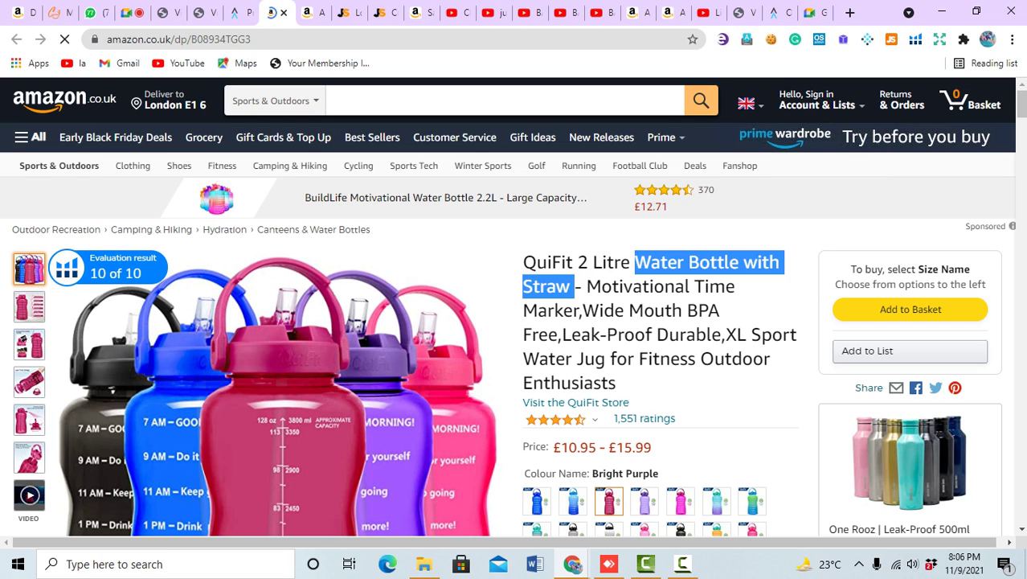
left_click(402, 100)
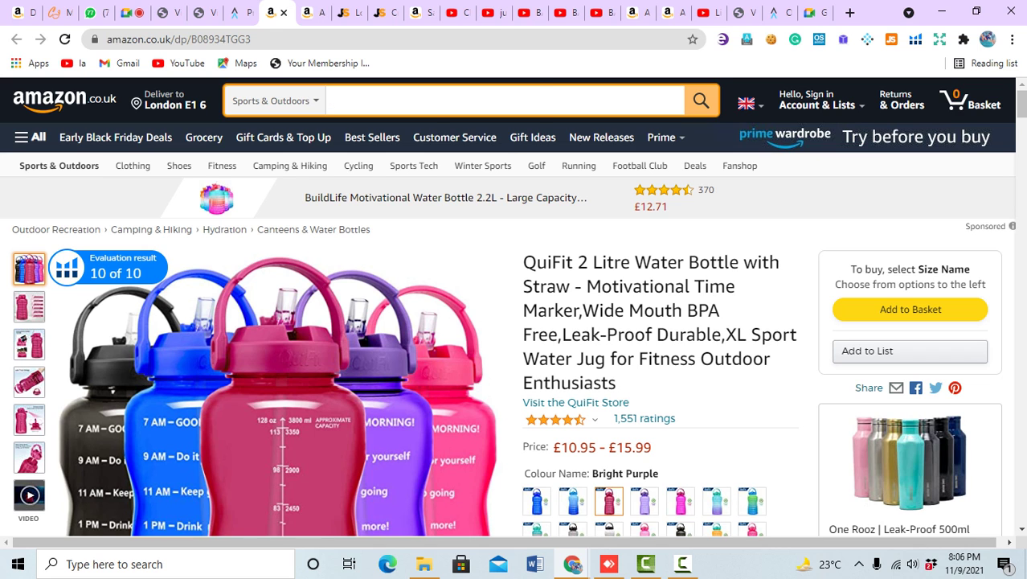
key("ctrl+v")
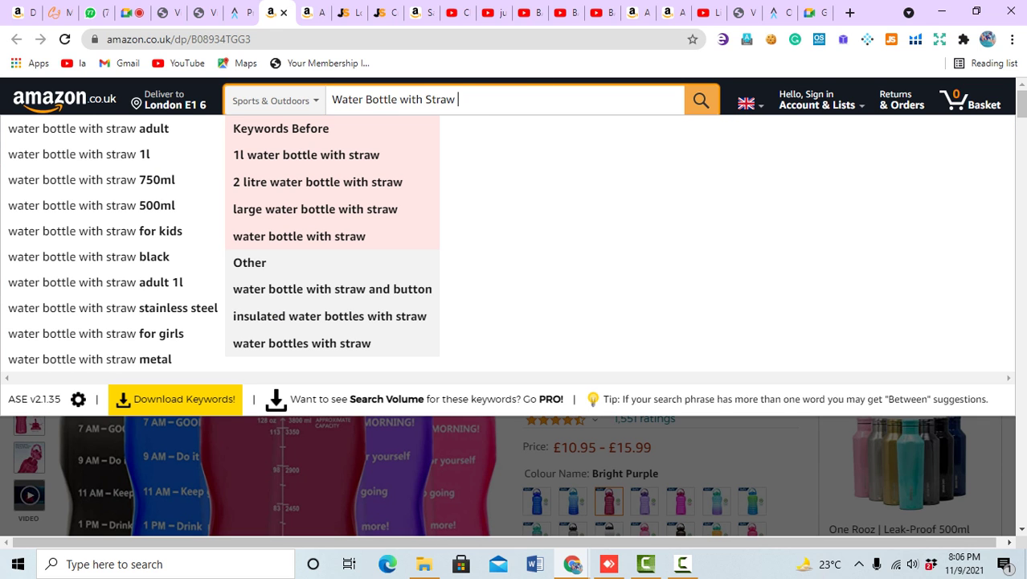
key("Return")
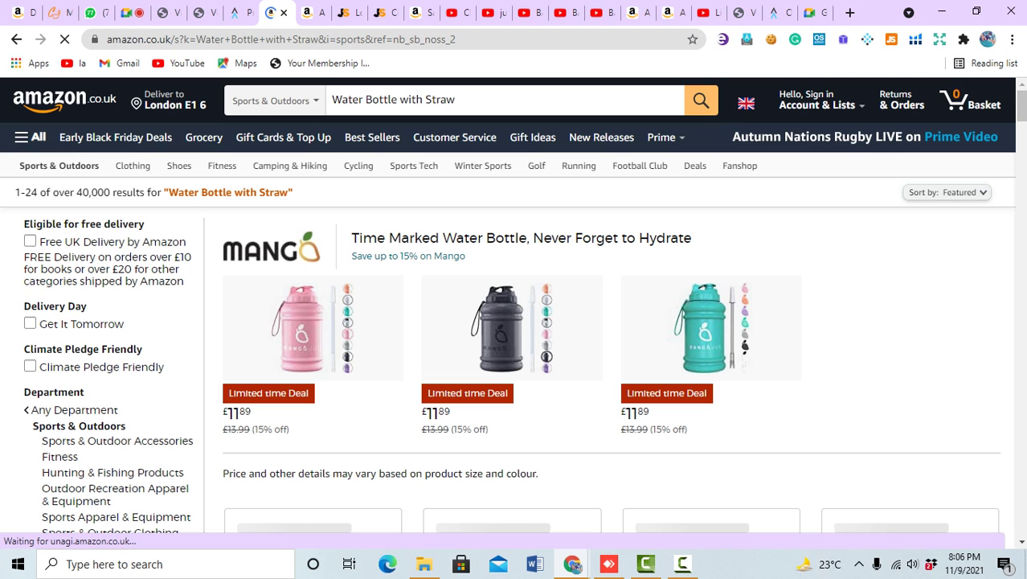
left_click_drag(71, 192, 110, 192)
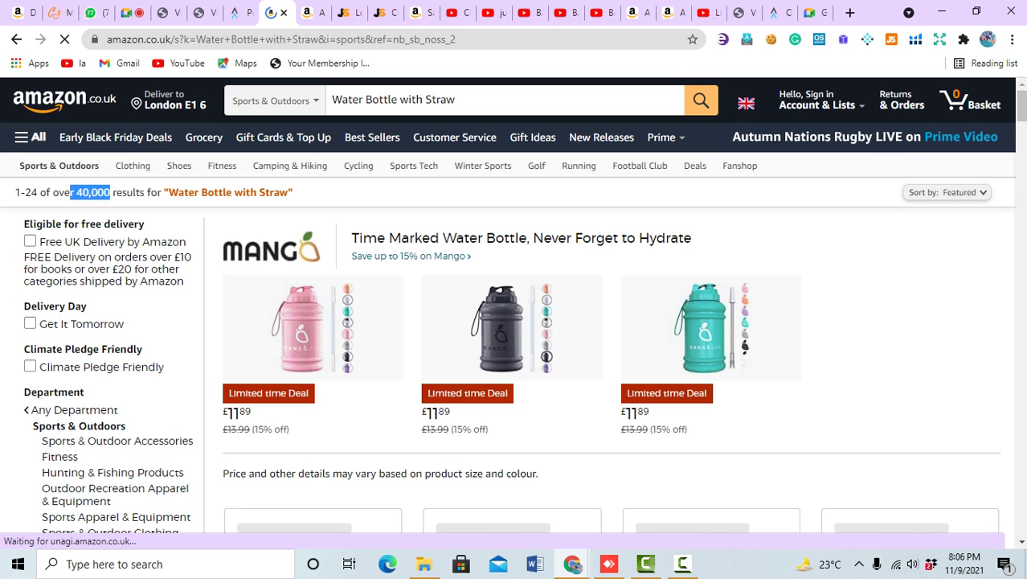
left_click(110, 192)
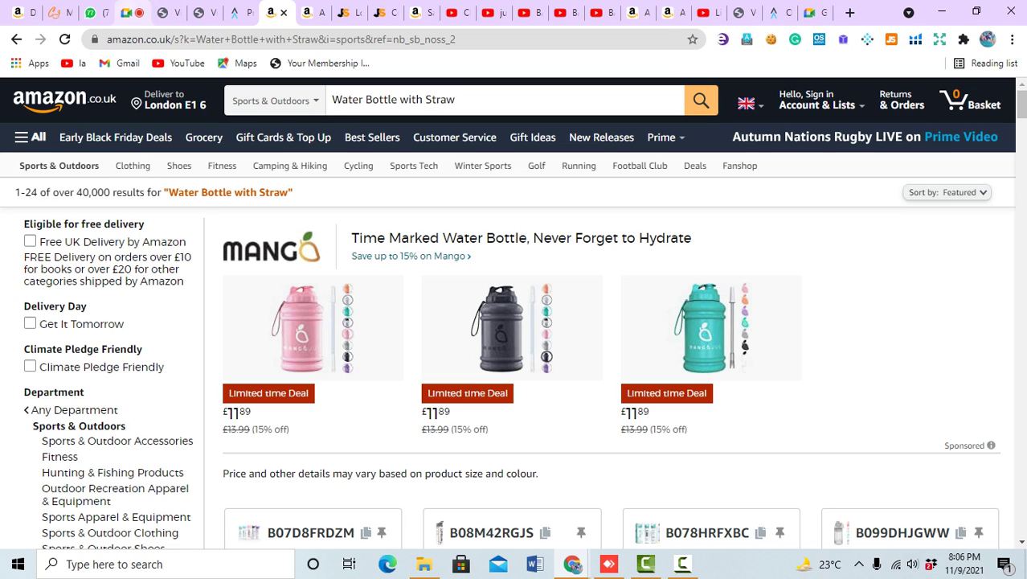
- Switch to the Google Meet call, look through the full participant list and close it
left_click(127, 12)
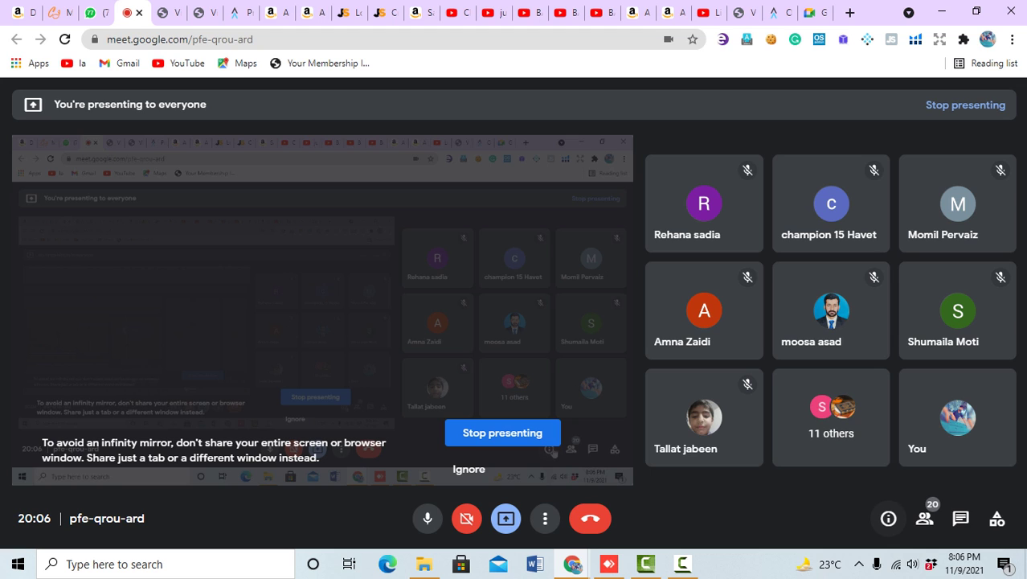
left_click(924, 518)
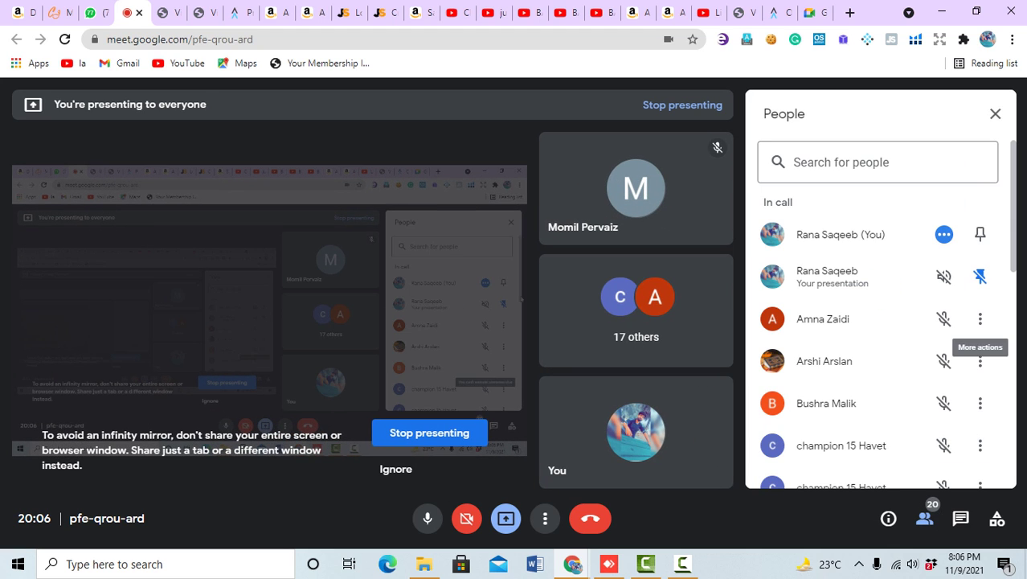
scroll(979, 337, "down", 1)
scroll(979, 337, "down", 7)
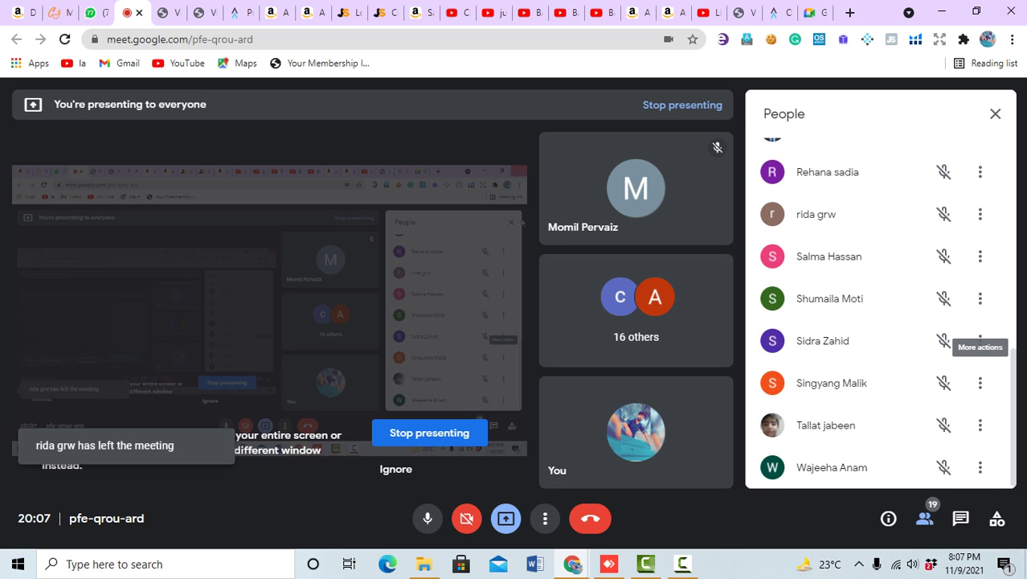
left_click(996, 114)
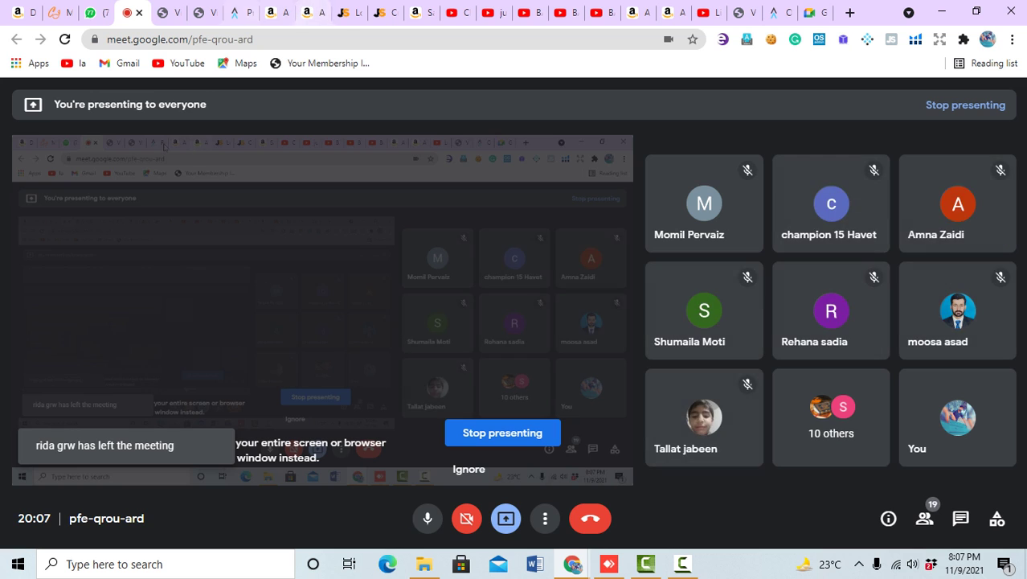
- Return to the Amazon results for "Water Bottle with Straw" and run the Viral Launch Market Intelligence extension on them
left_click(240, 12)
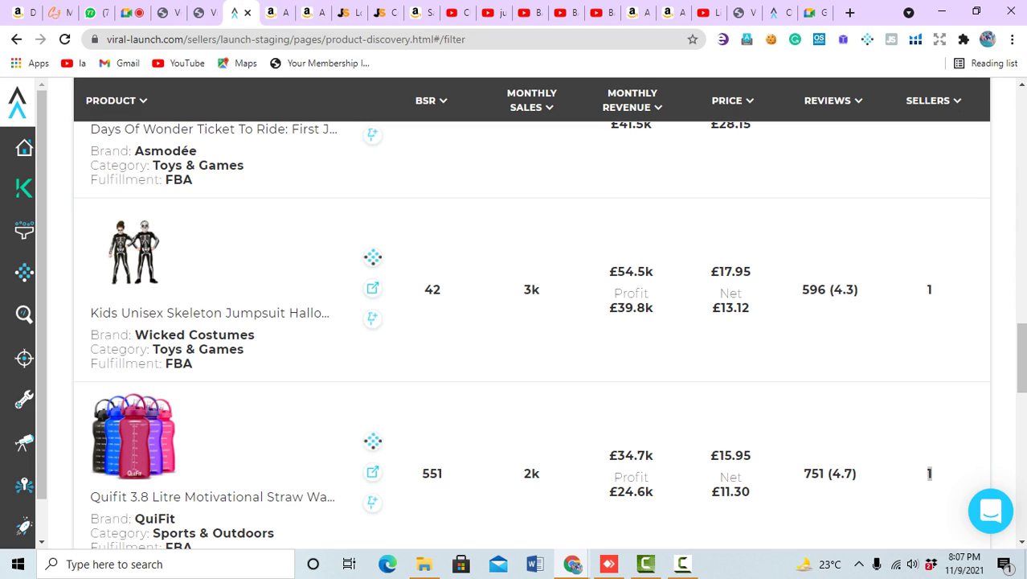
left_click(372, 471)
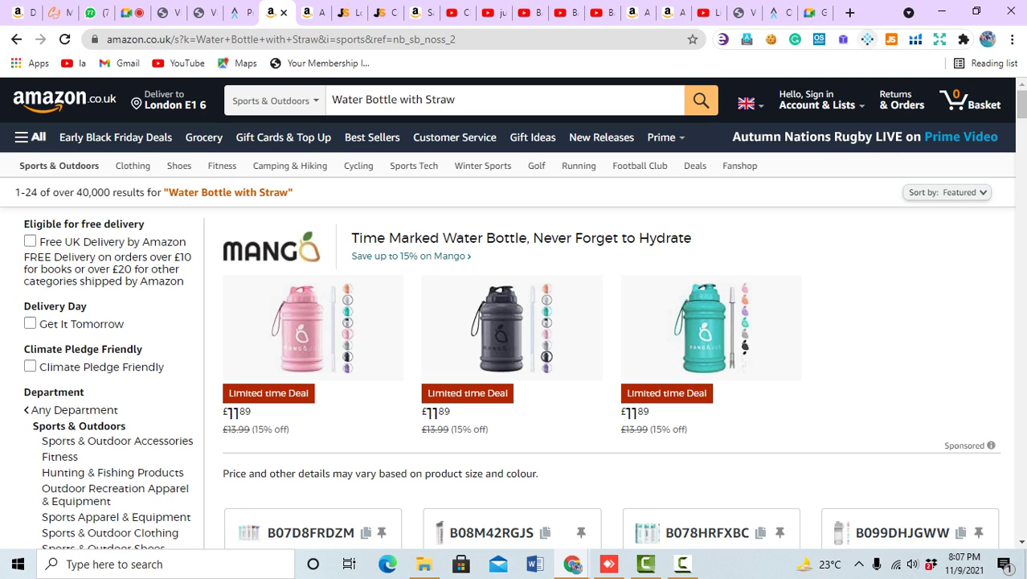
left_click(867, 39)
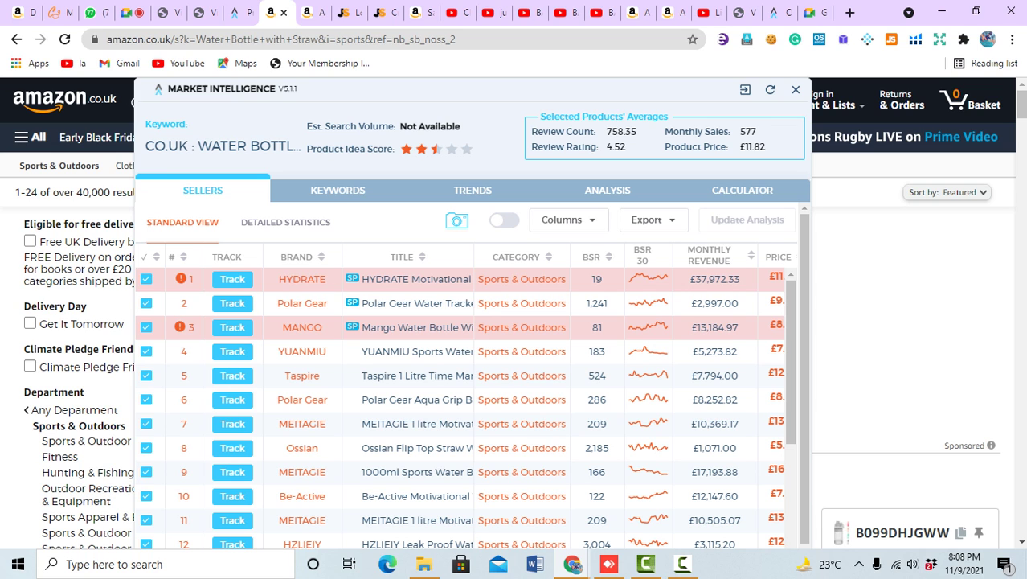
- Examine the sellers listed in Market Intelligence, comparing their brands, categories, BSR and monthly revenue
scroll(465, 408, "down", 1)
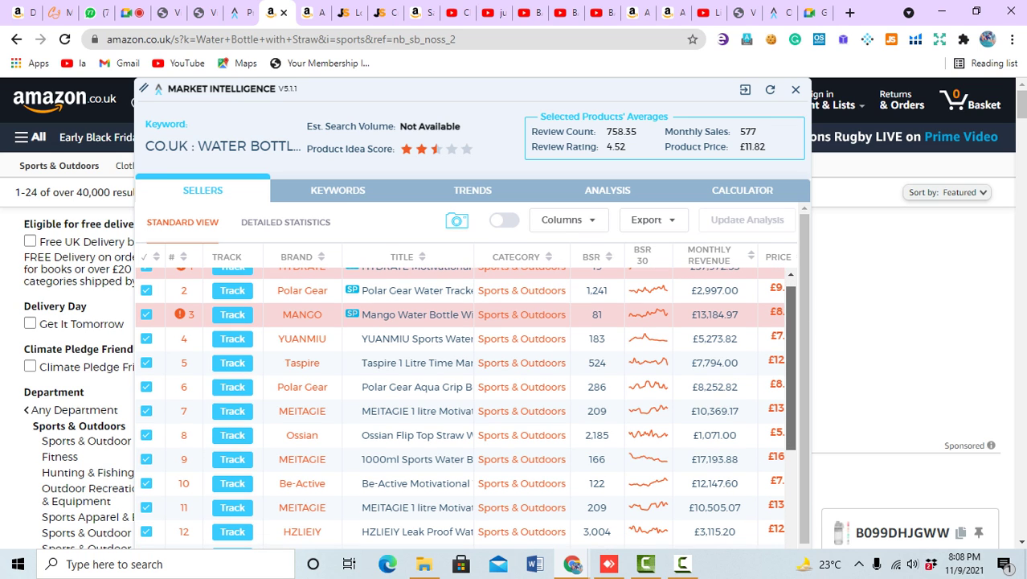
scroll(465, 408, "down", 2)
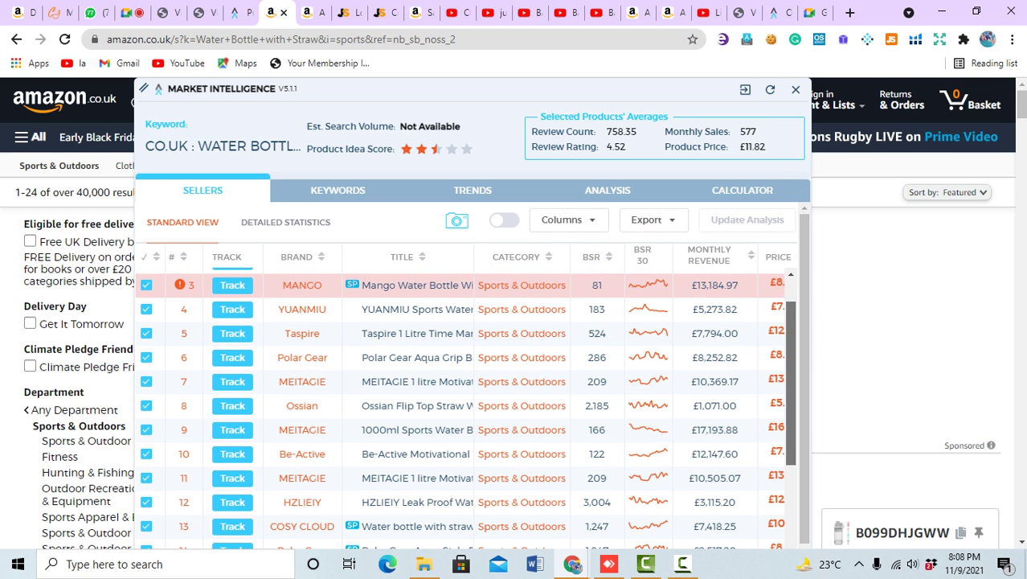
scroll(465, 408, "down", 2)
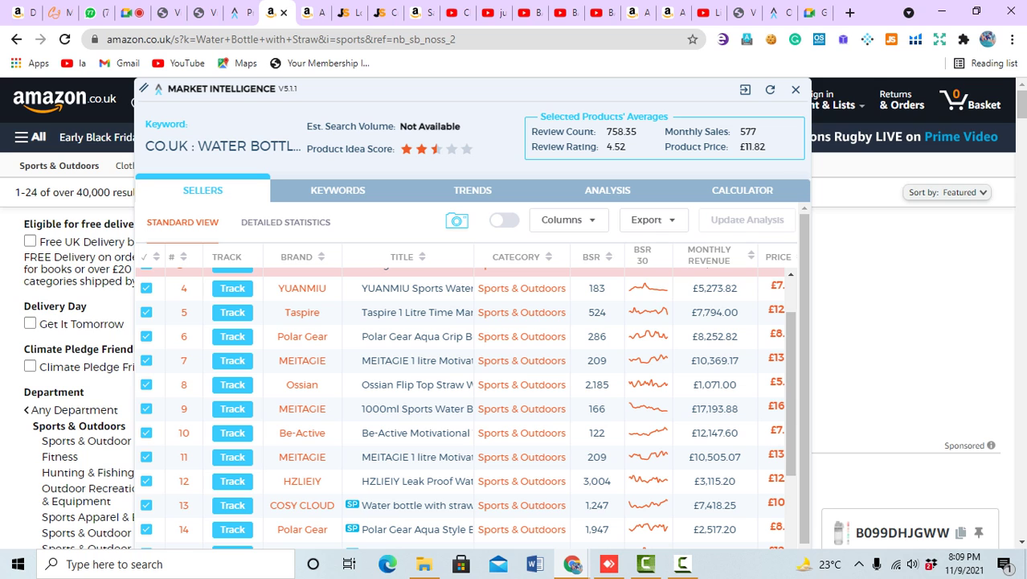
scroll(791, 394, "up", 2)
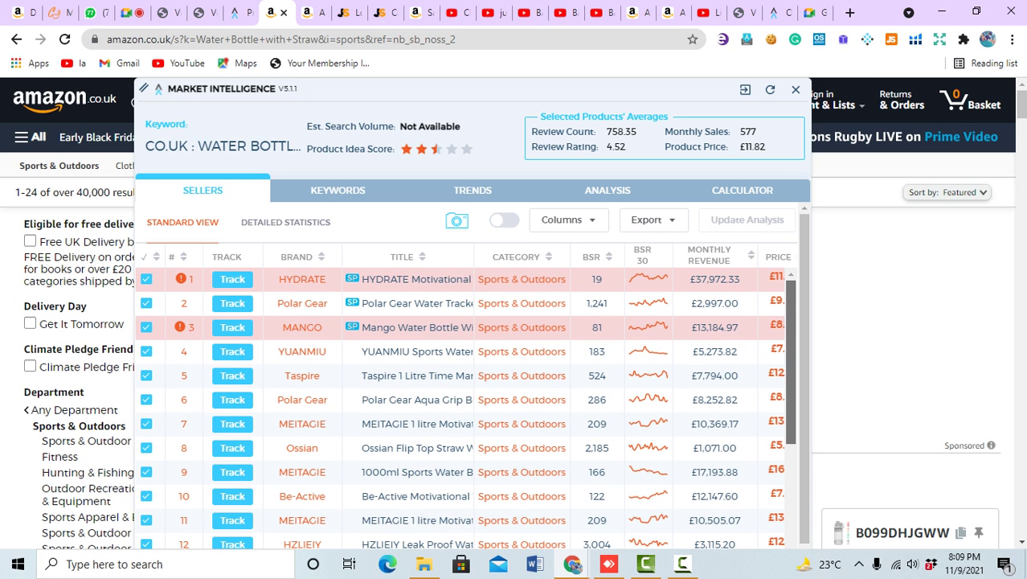
scroll(791, 394, "down", 2)
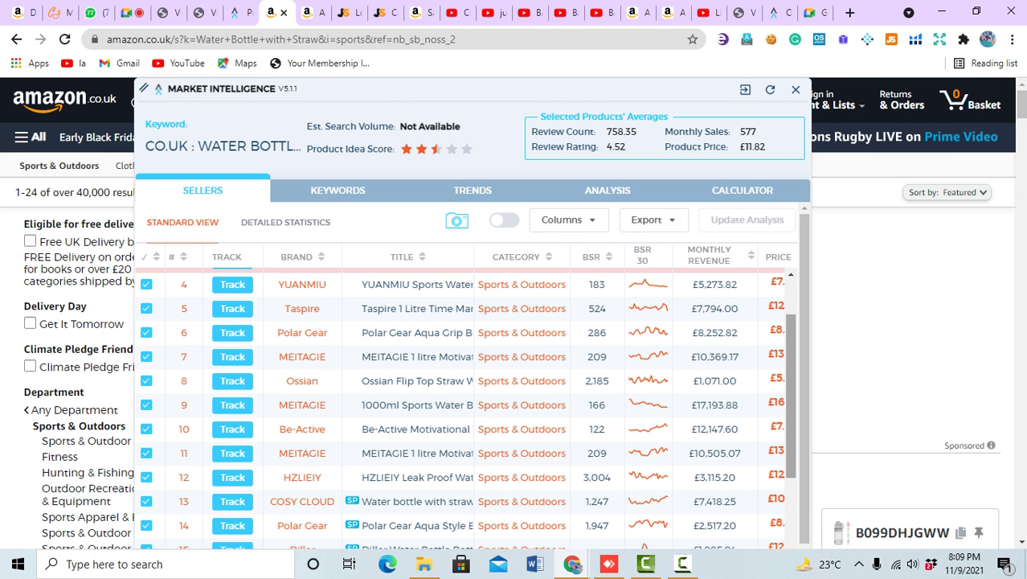
scroll(466, 402, "up", 2)
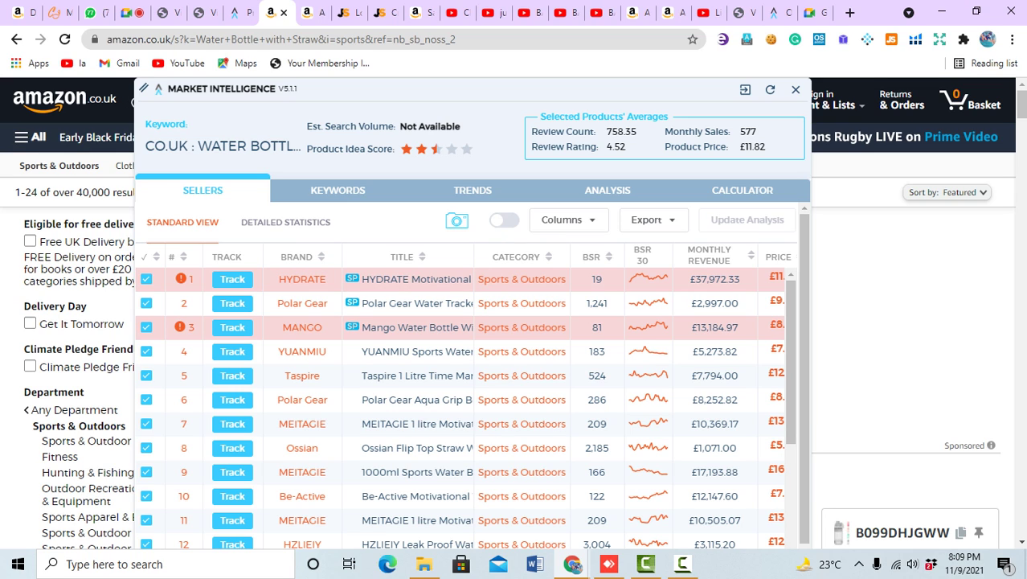
scroll(466, 407, "down", 3)
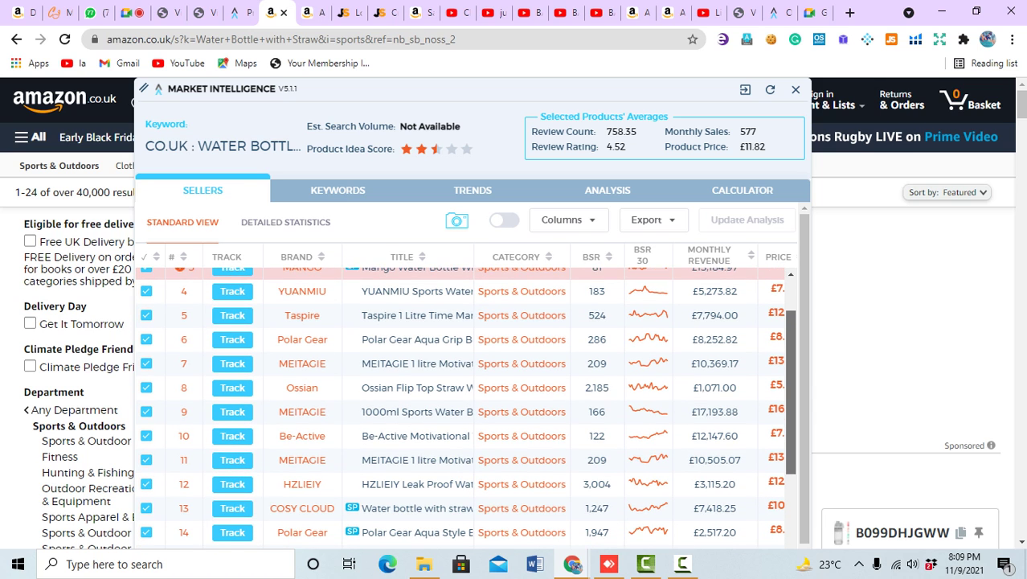
scroll(466, 408, "down", 1)
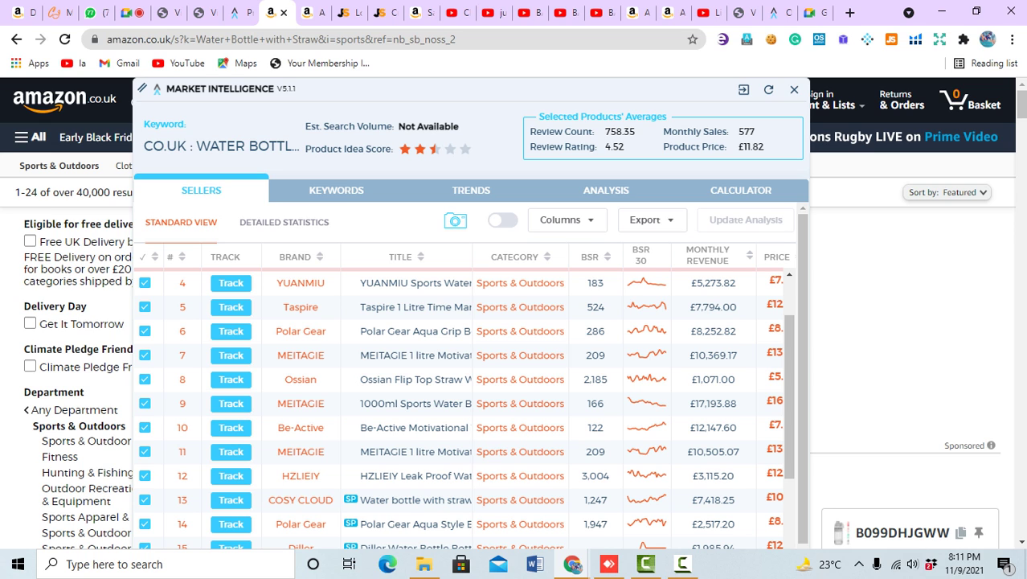
- Examine the sellers' price, unit margin, monthly sales, review figures, fulfillment, sales-to-reviews ratio and listing date
scroll(528, 402, "right", 3)
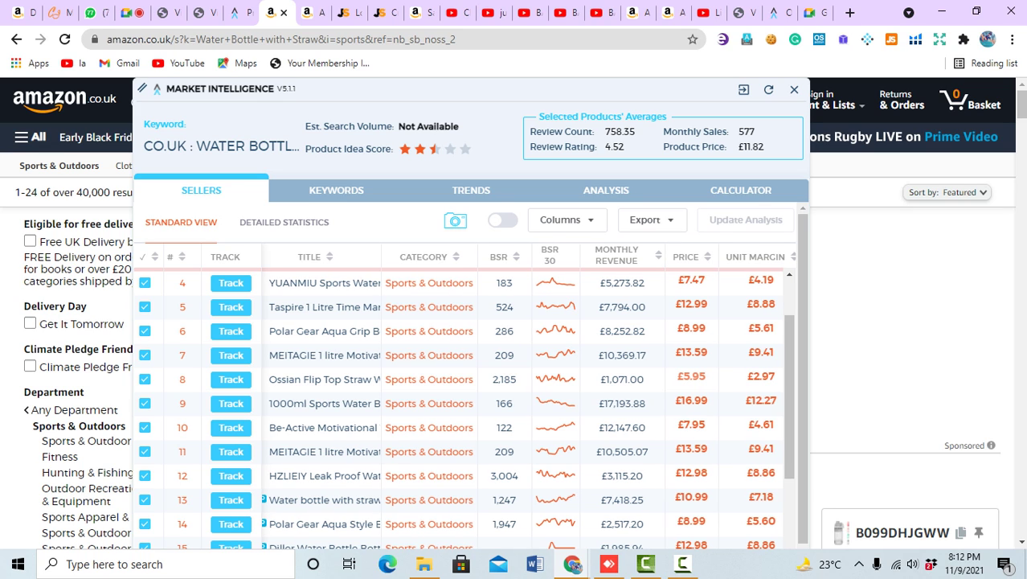
scroll(527, 398, "right", 3)
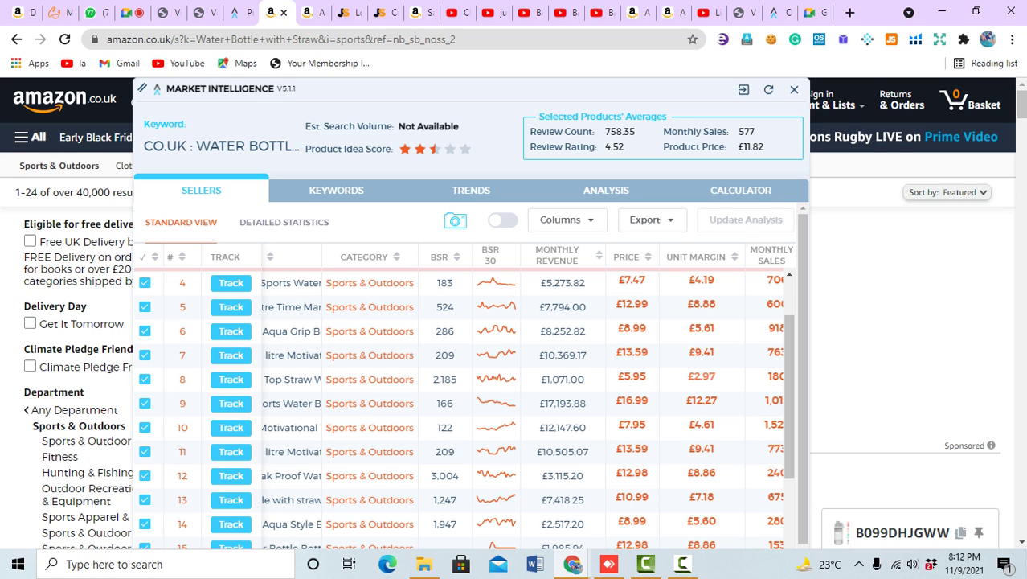
scroll(527, 397, "right", 3)
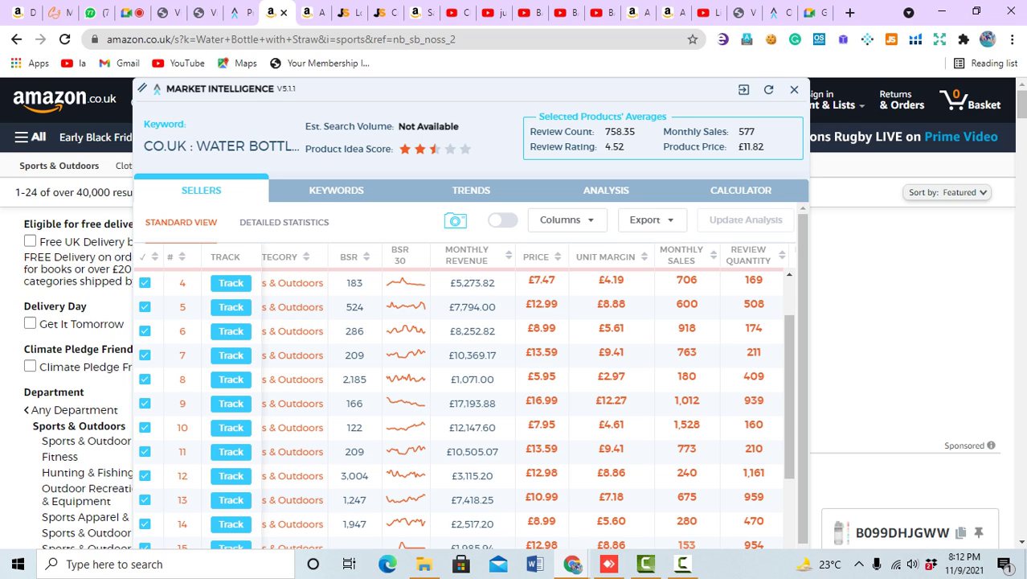
mouse_move(683, 564)
scroll(528, 397, "right", 3)
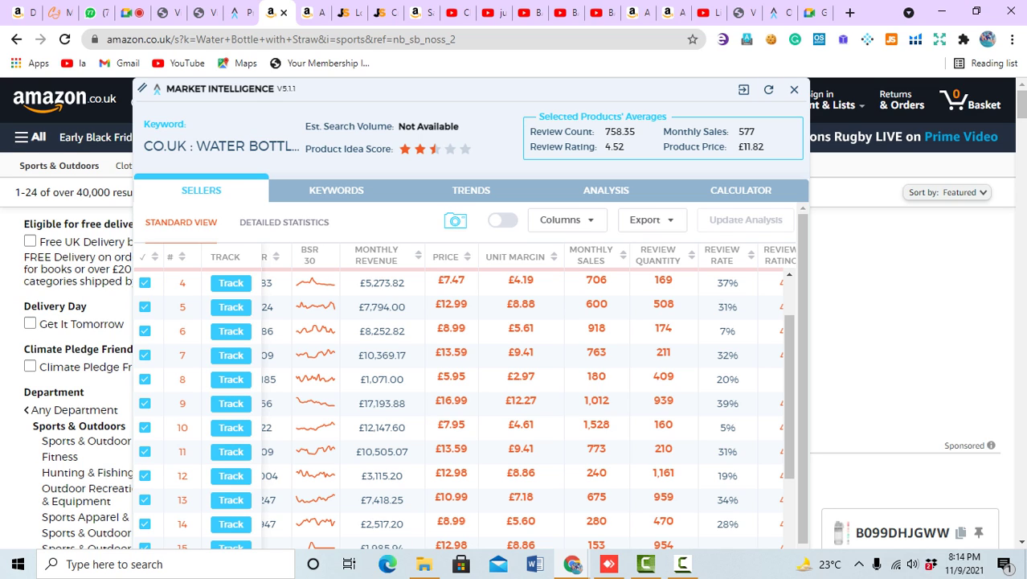
scroll(527, 398, "right", 5)
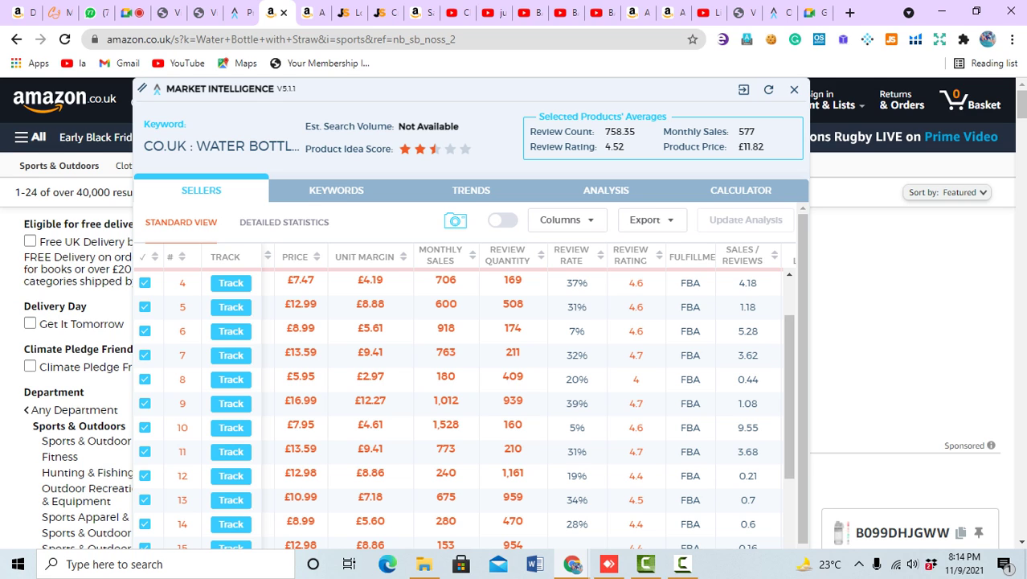
scroll(528, 398, "right", 2)
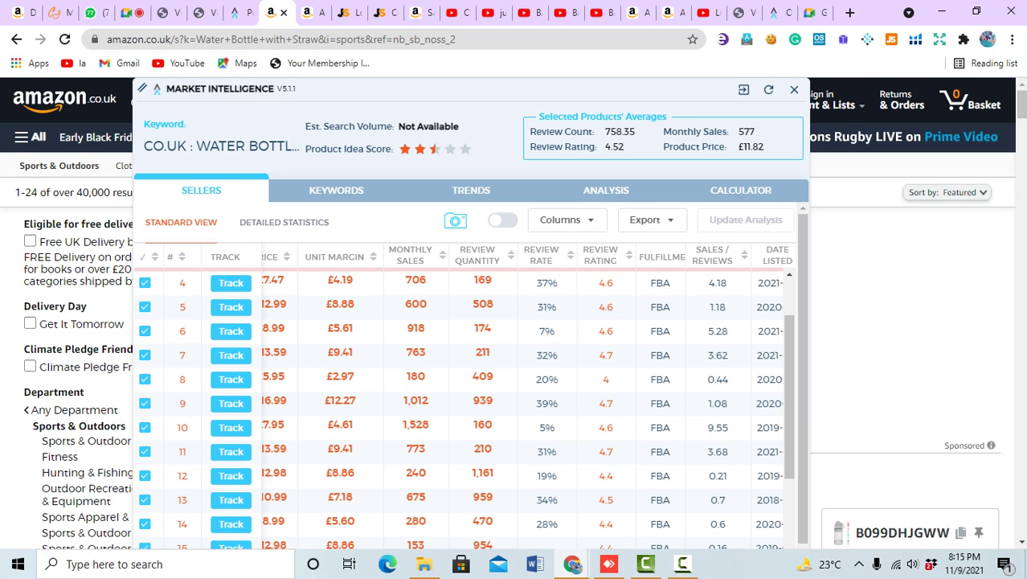
scroll(522, 402, "right", 2)
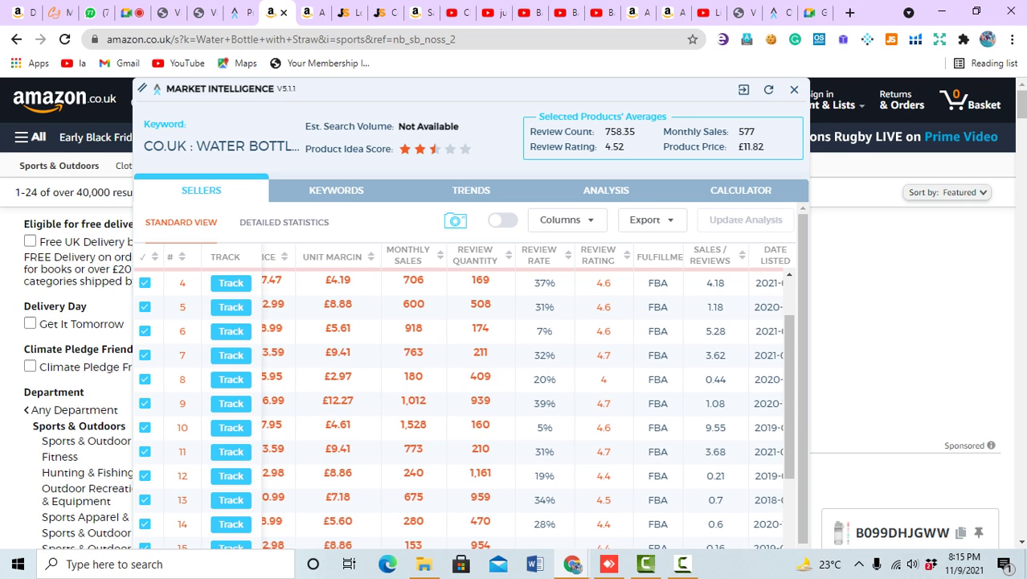
- Examine the sellers' listing dates, net profit, last year's sales and revenue, and next year's sales and revenue projections
scroll(528, 397, "right", 4)
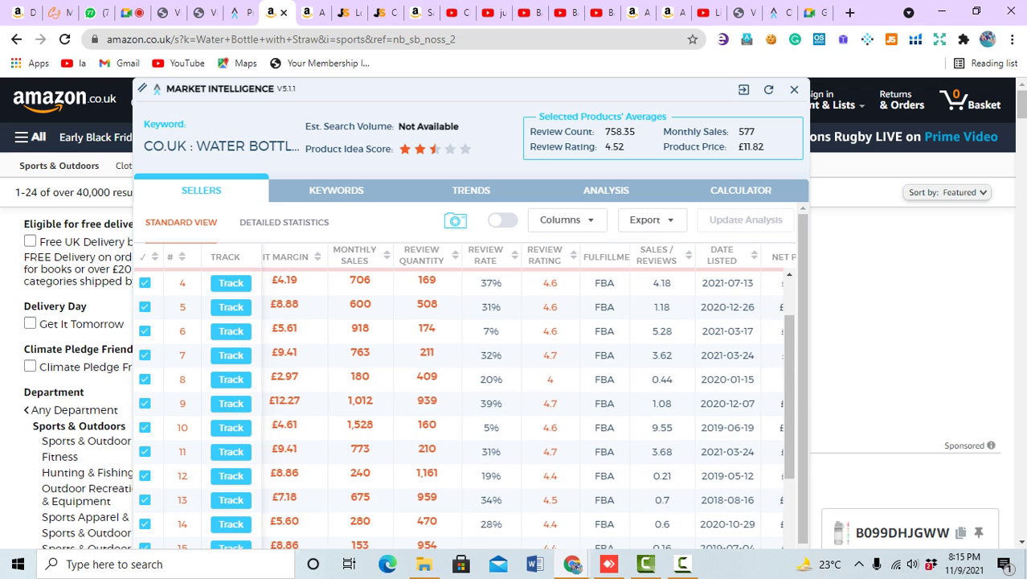
scroll(522, 398, "right", 2)
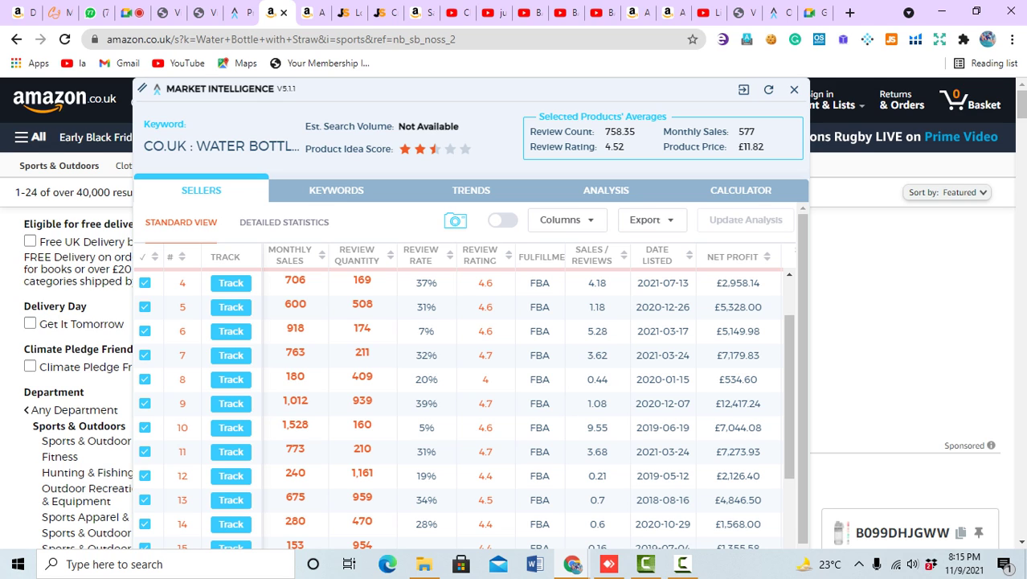
scroll(528, 398, "right", 4)
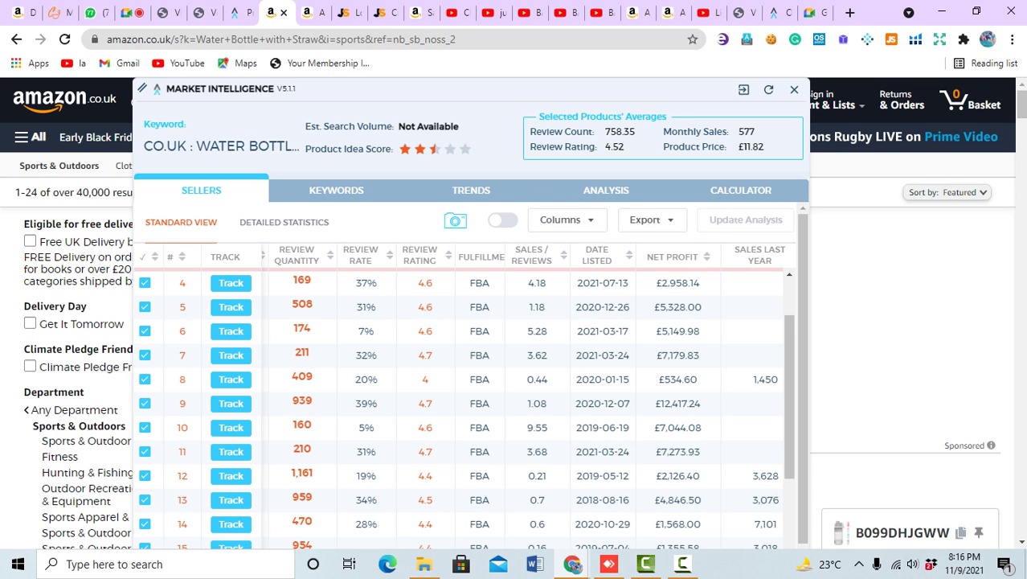
scroll(527, 397, "right", 4)
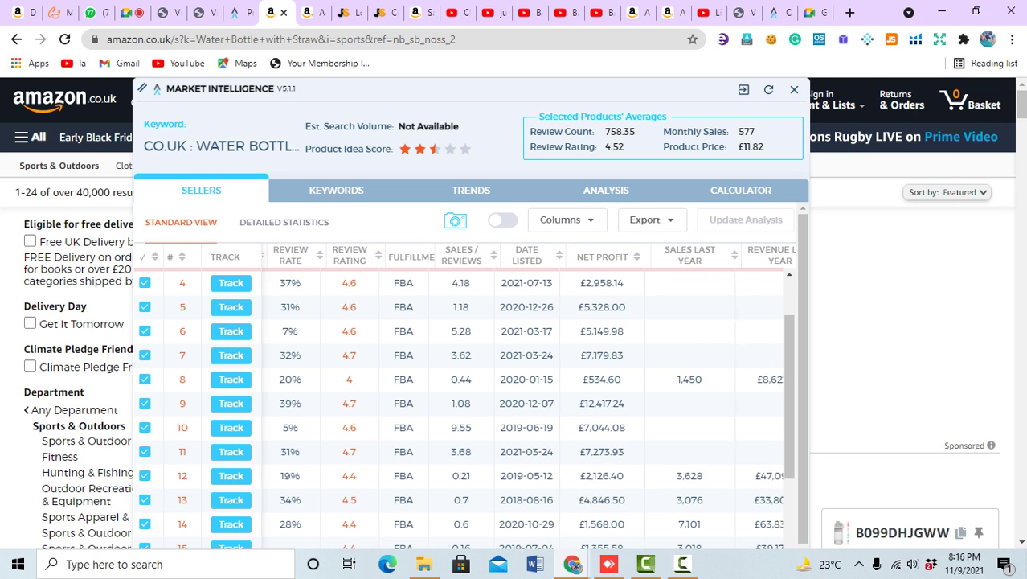
scroll(528, 397, "right", 3)
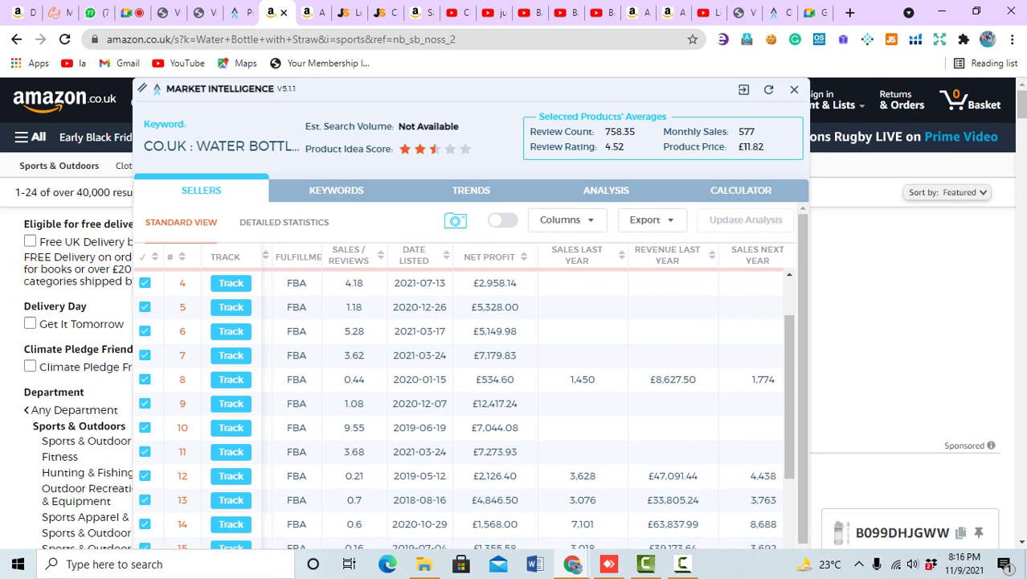
scroll(527, 397, "right", 1)
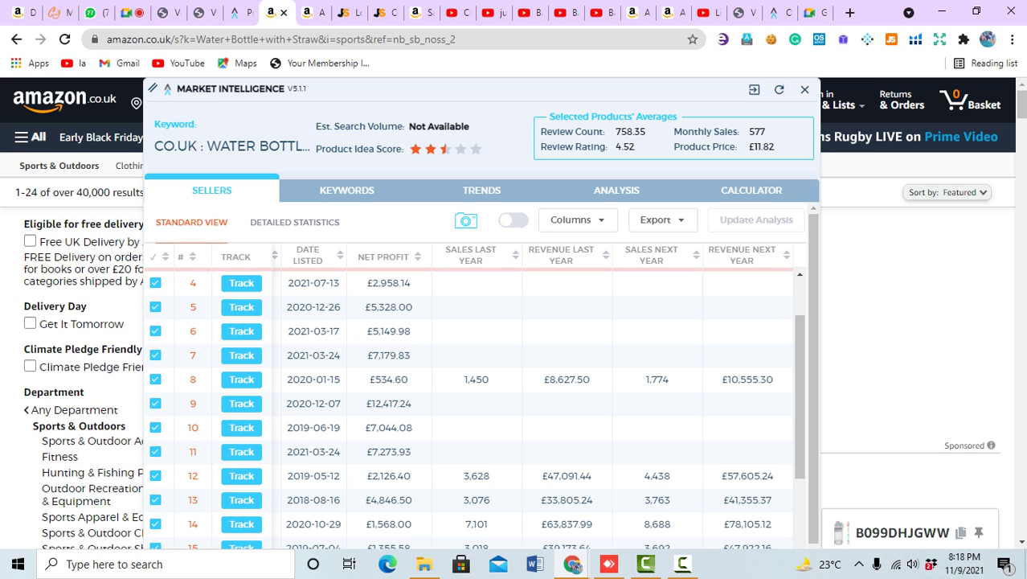
scroll(475, 409, "down", 3)
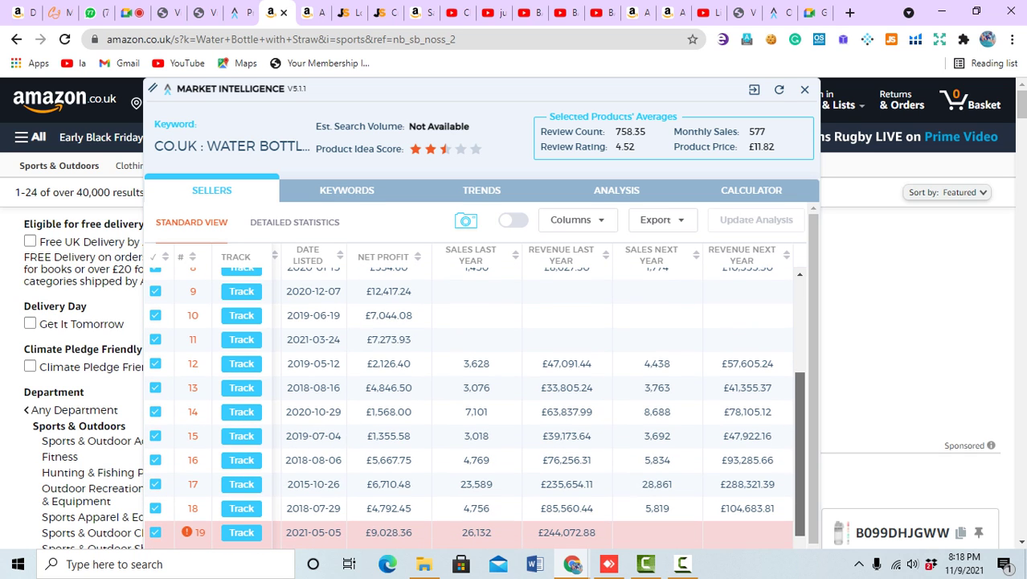
scroll(474, 408, "up", 1)
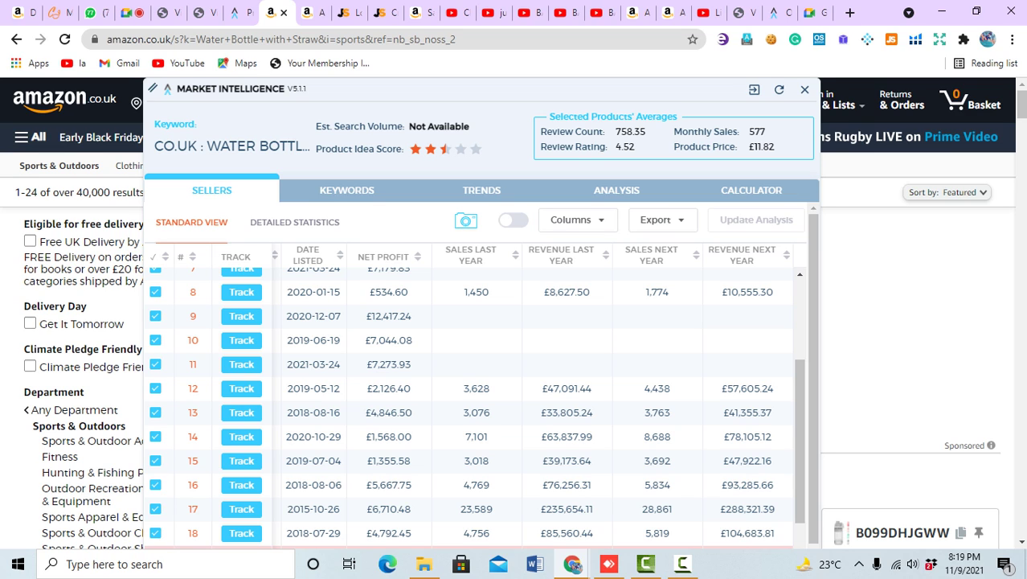
mouse_move(471, 255)
left_mouse_down()
mouse_move(521, 259)
mouse_move(476, 255)
left_mouse_up()
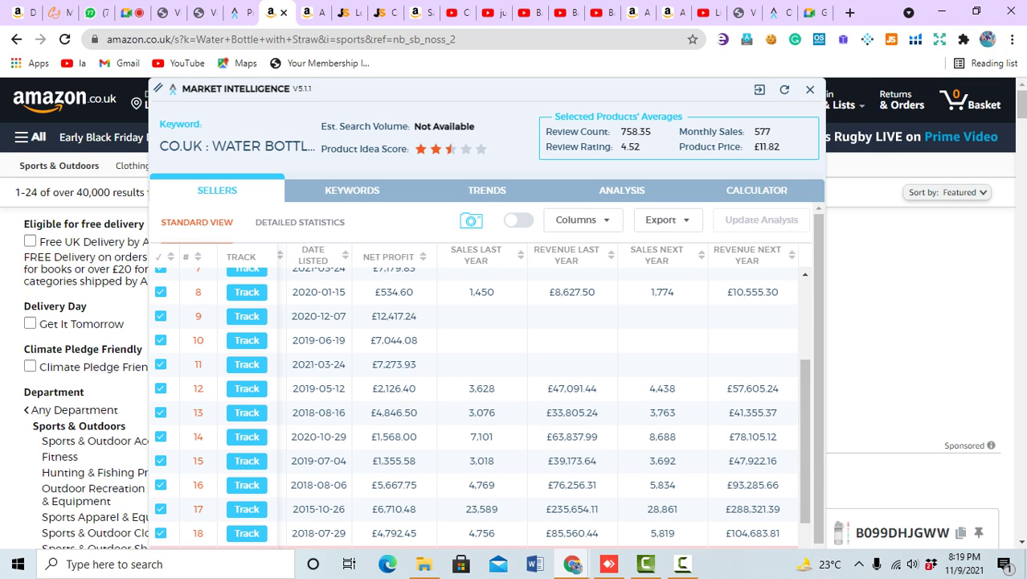
- Examine the market's trends: 90-day average price, best selling period, rate of review increase, annual sales trend and the estimated sales graph
mouse_move(487, 89)
left_mouse_down()
mouse_move(425, 89)
mouse_move(489, 89)
left_mouse_up()
left_click(488, 189)
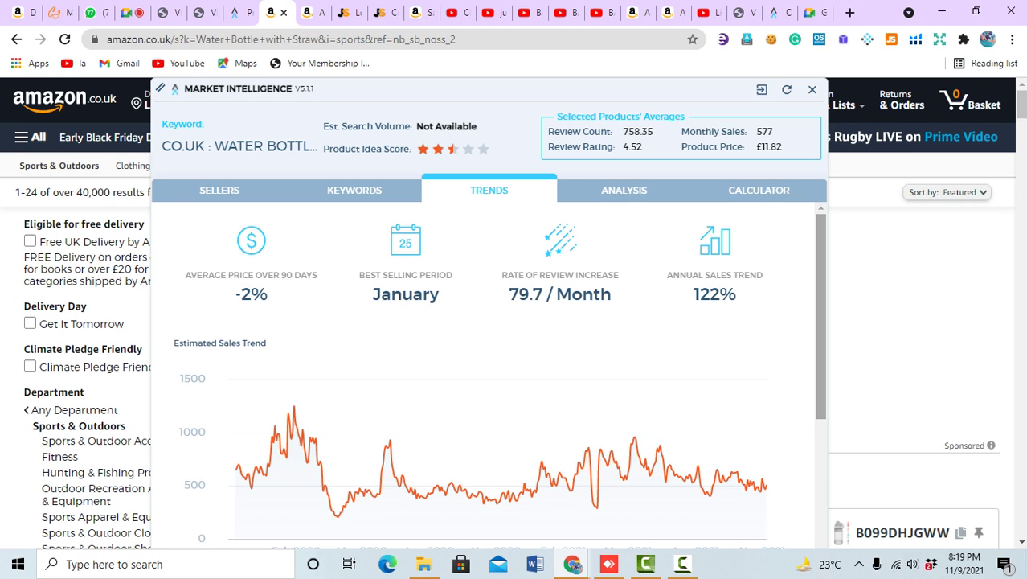
scroll(386, 375, "down", 1)
mouse_move(386, 375)
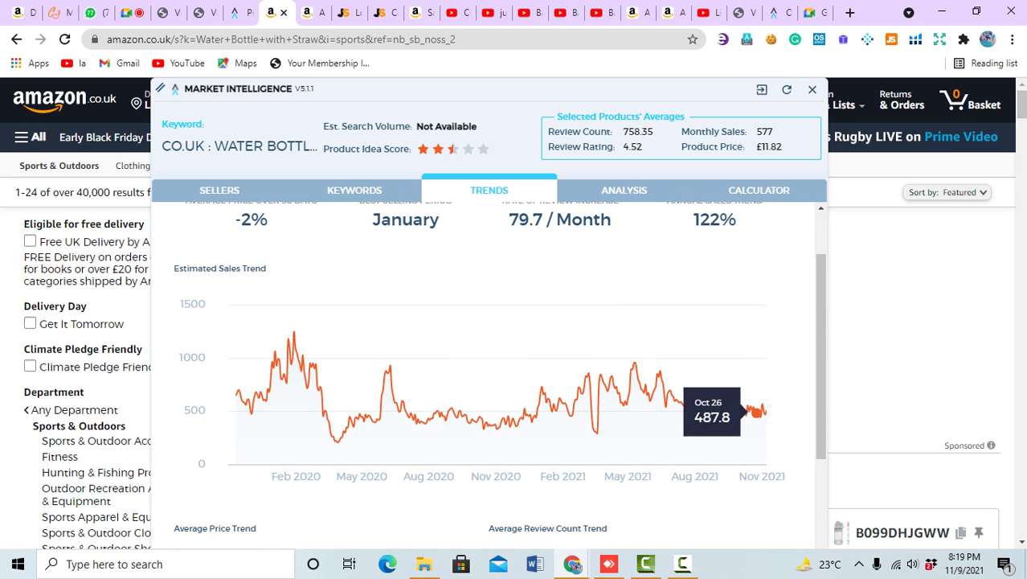
mouse_move(766, 410)
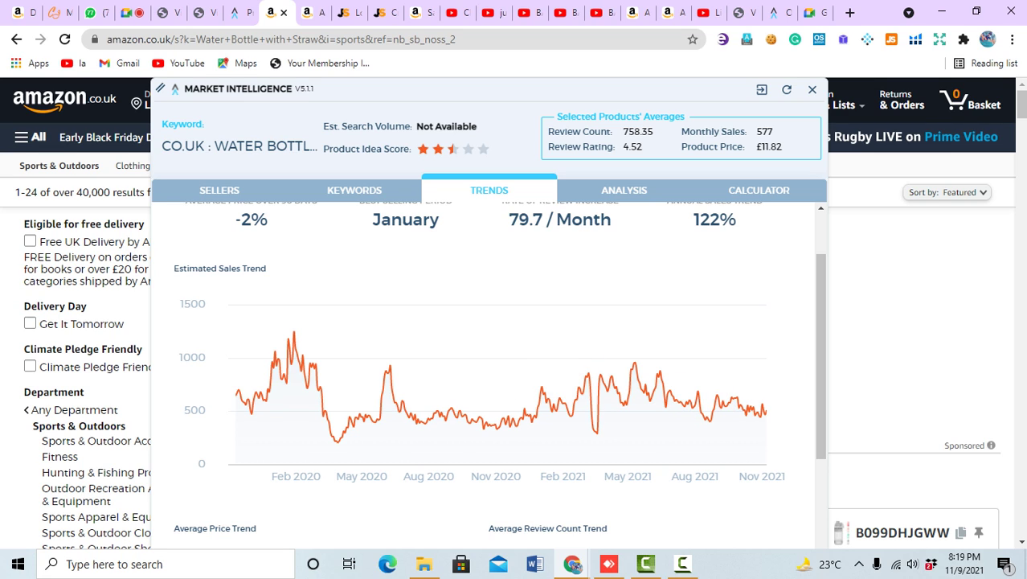
scroll(487, 369, "up", 1)
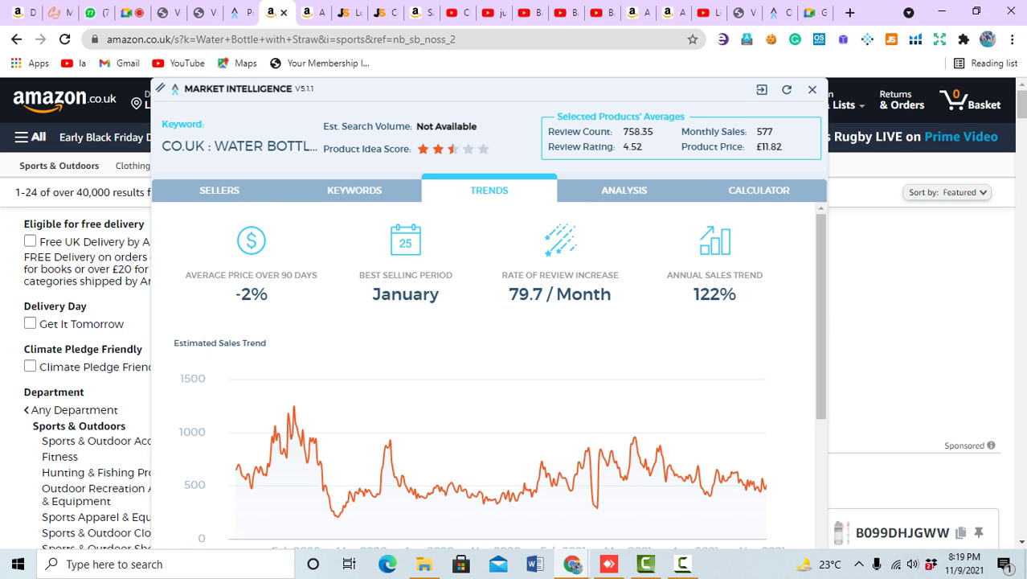
mouse_move(482, 90)
left_mouse_down()
mouse_move(549, 89)
mouse_move(491, 90)
left_mouse_up()
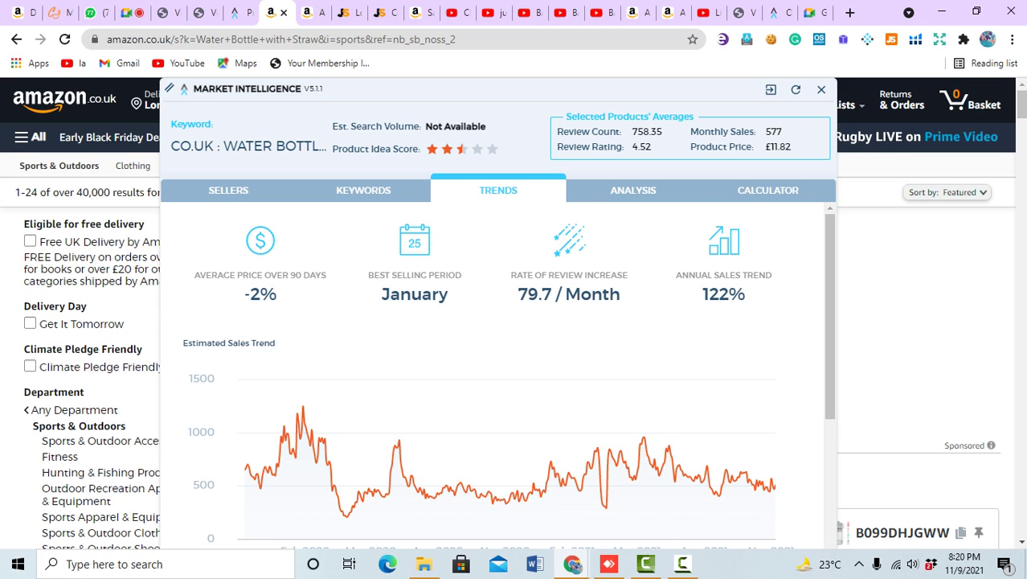
- Read the product idea analysis with its tips and warnings, and review the profit calculator down to the advanced calculations
left_click(633, 189)
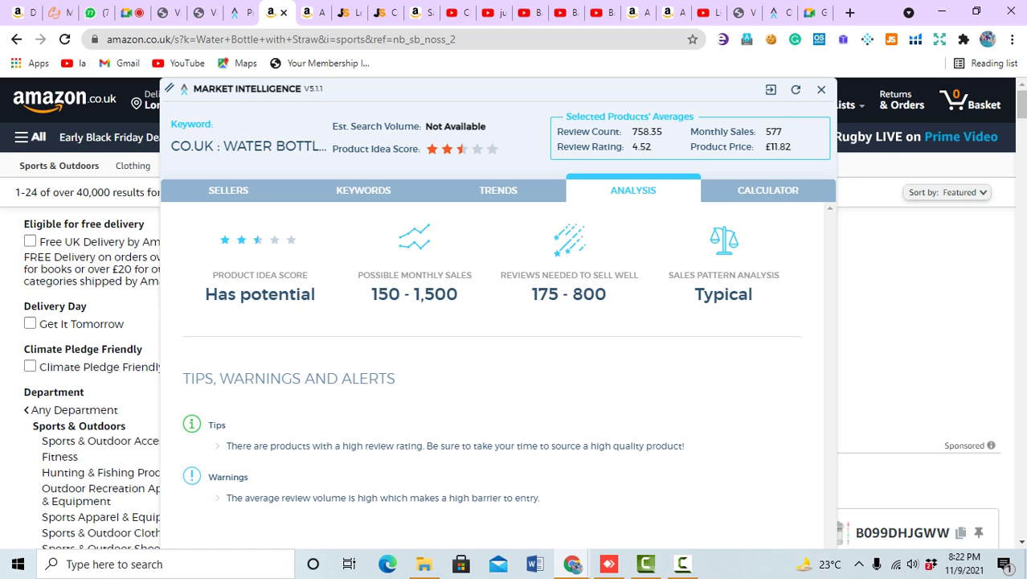
left_click(768, 189)
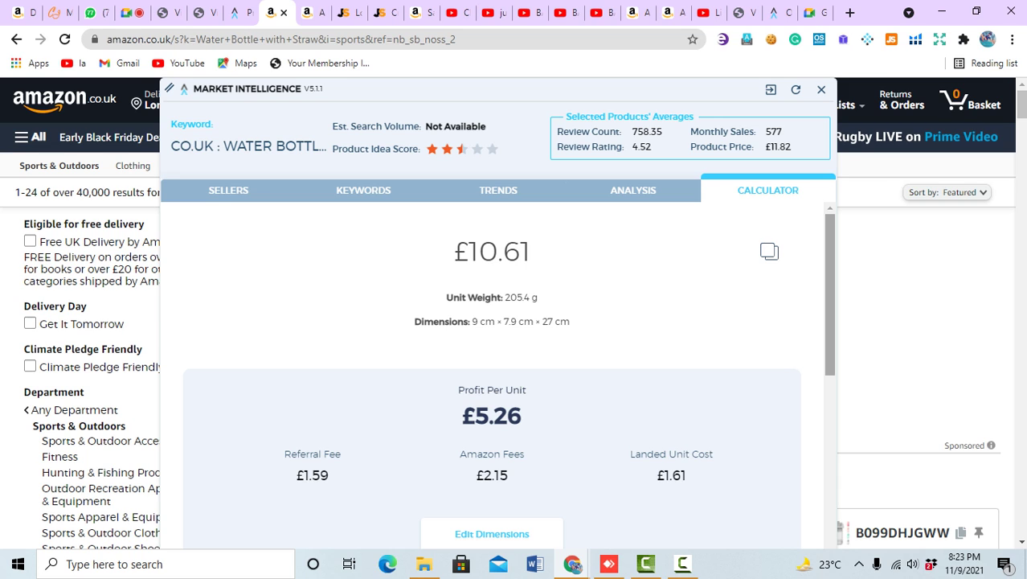
scroll(492, 369, "down", 2)
scroll(492, 369, "up", 2)
scroll(492, 370, "down", 5)
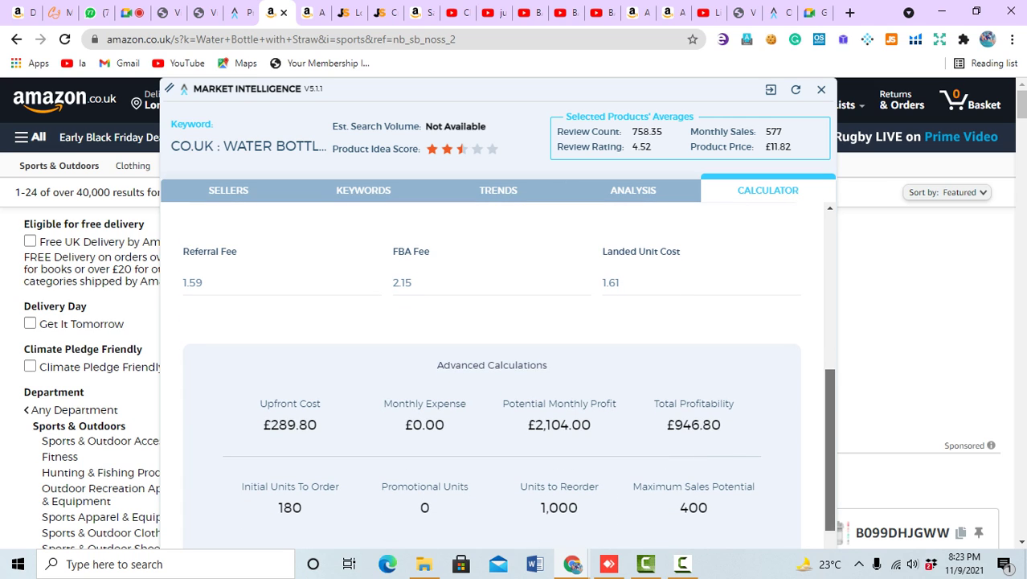
scroll(492, 370, "down", 1)
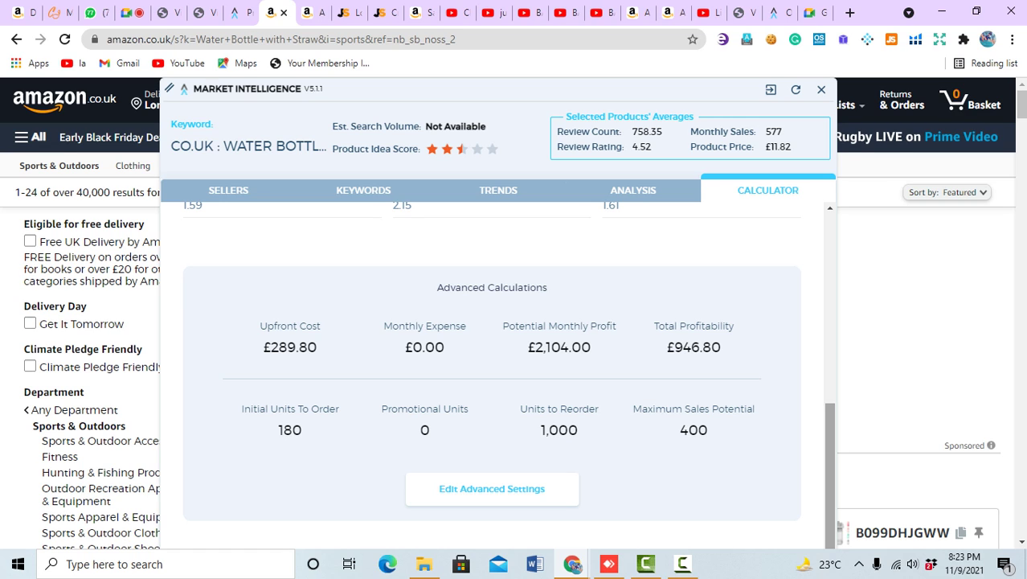
scroll(492, 370, "up", 5)
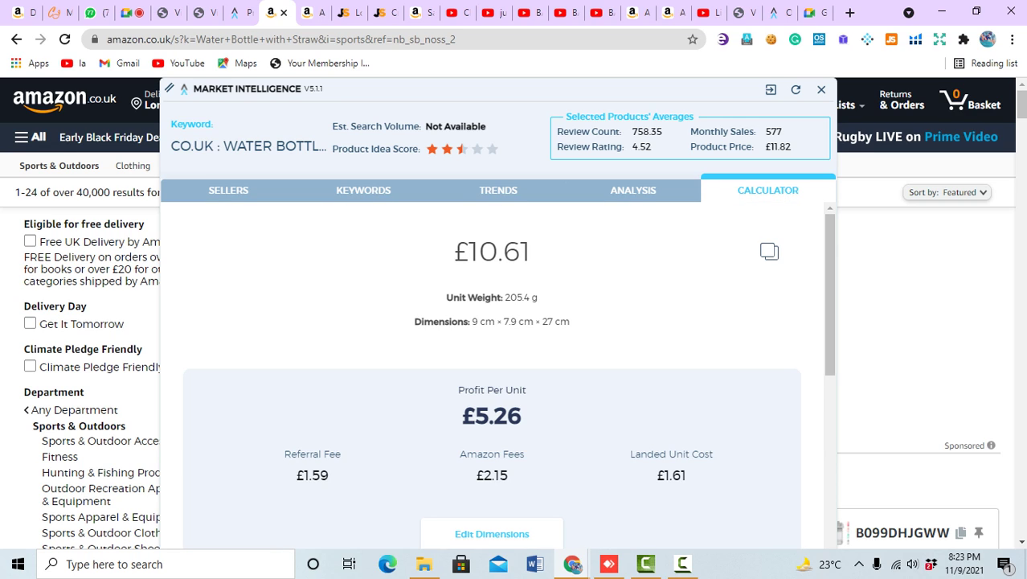
- Check the keyword data and revisit the sellers, analysis and trends views, ending on the annual sales trend
left_click(364, 190)
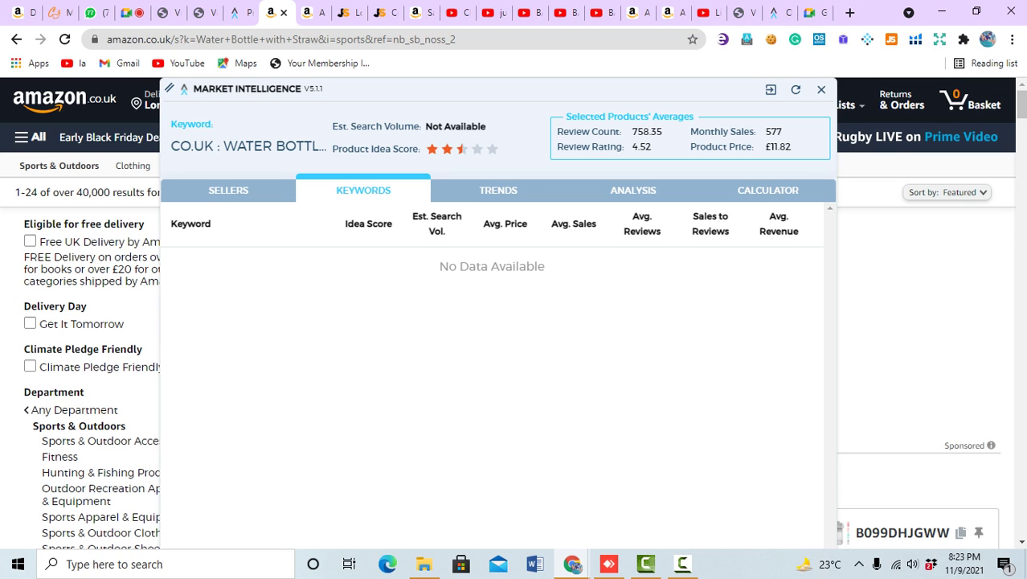
left_click(228, 191)
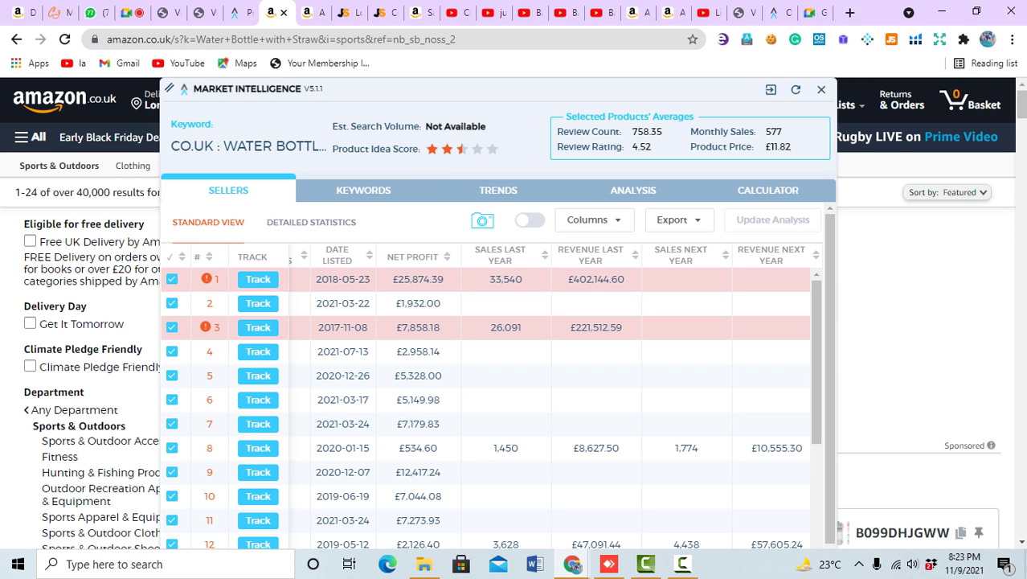
left_click(498, 191)
left_click(633, 191)
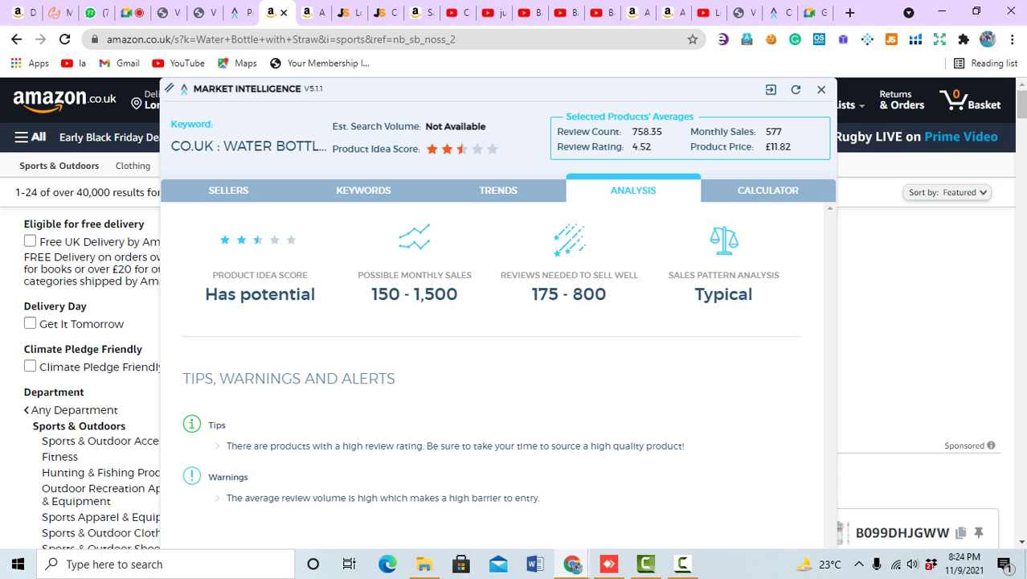
left_click(498, 191)
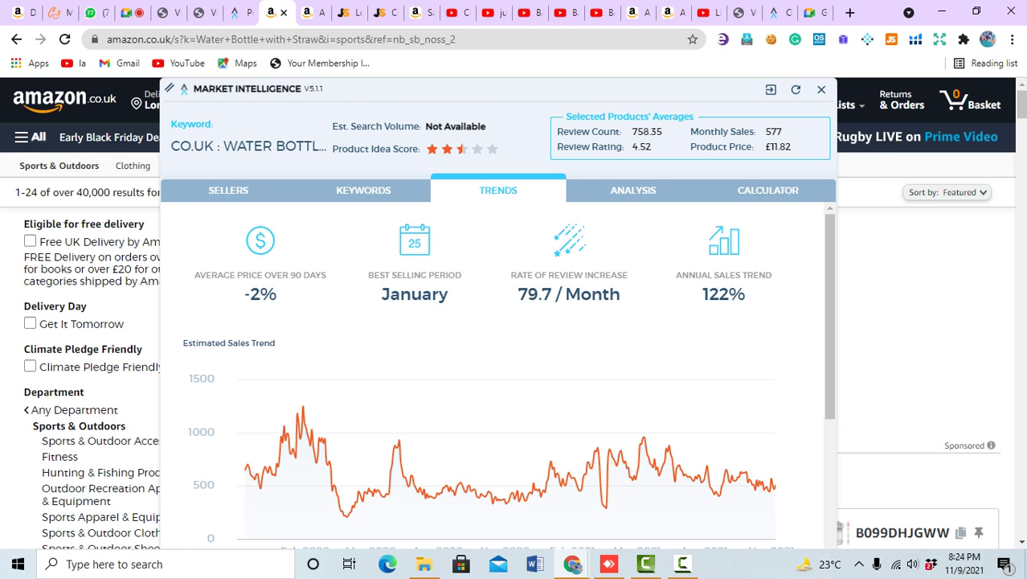
mouse_move(724, 292)
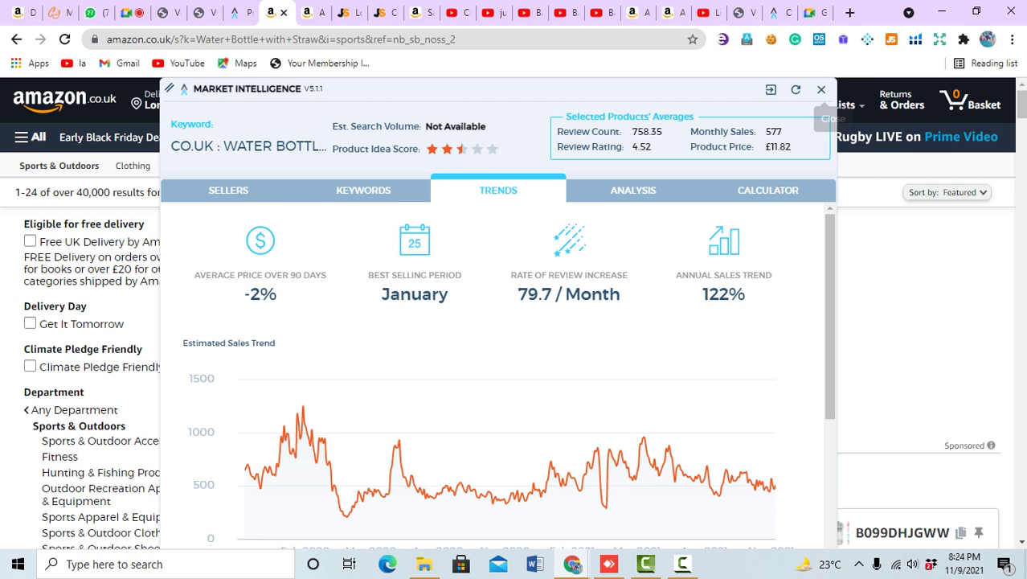
- Close Market Intelligence, switch back to the Viral Launch site and open its Keyword Research search page
left_click(821, 89)
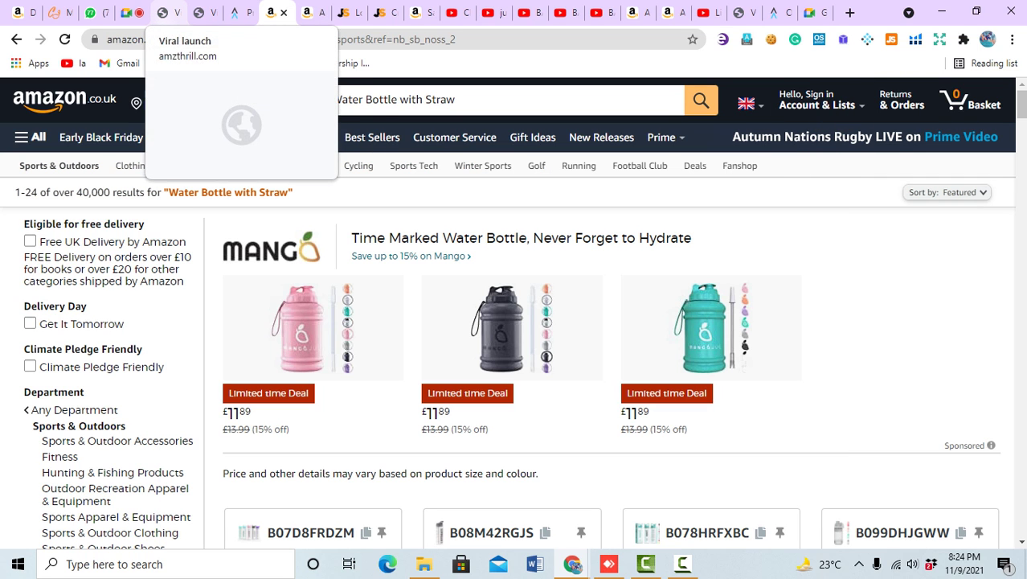
left_click(239, 12)
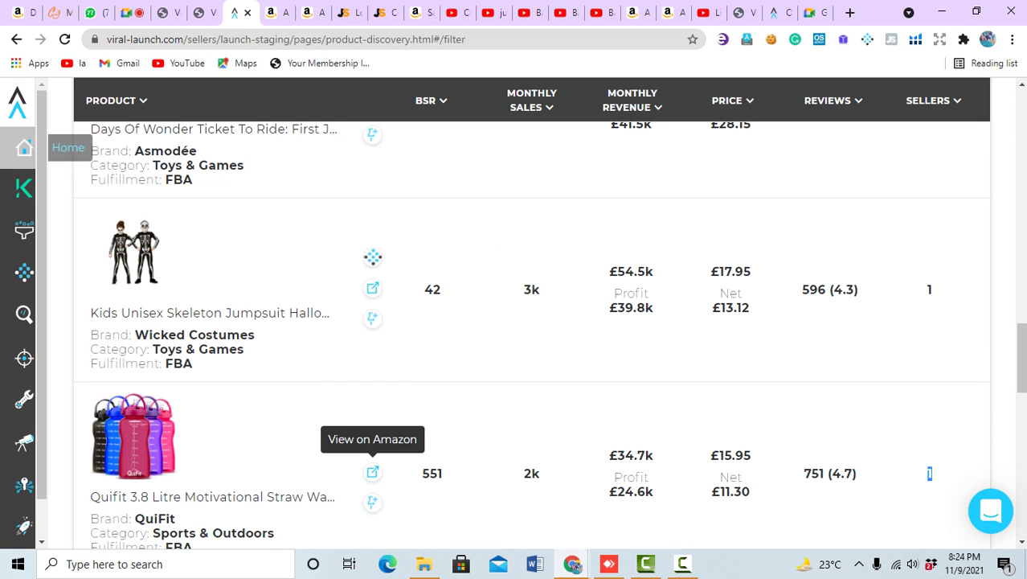
mouse_move(24, 147)
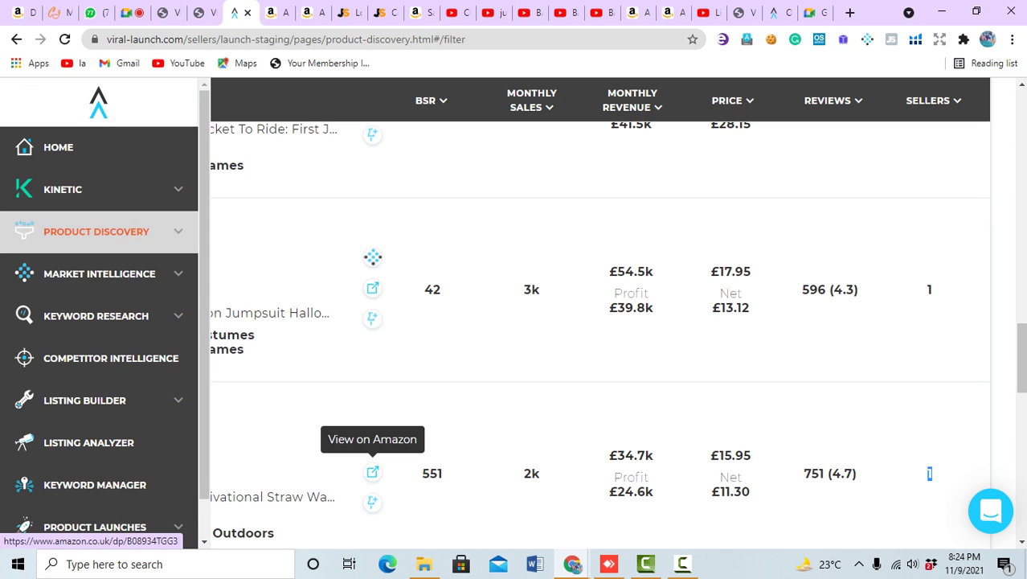
left_click(96, 316)
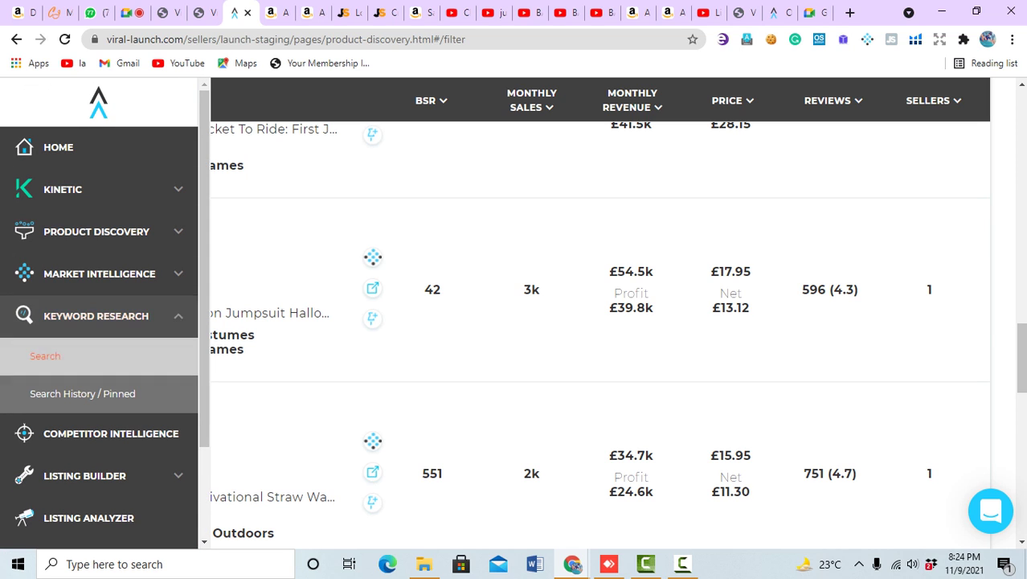
left_click(45, 355)
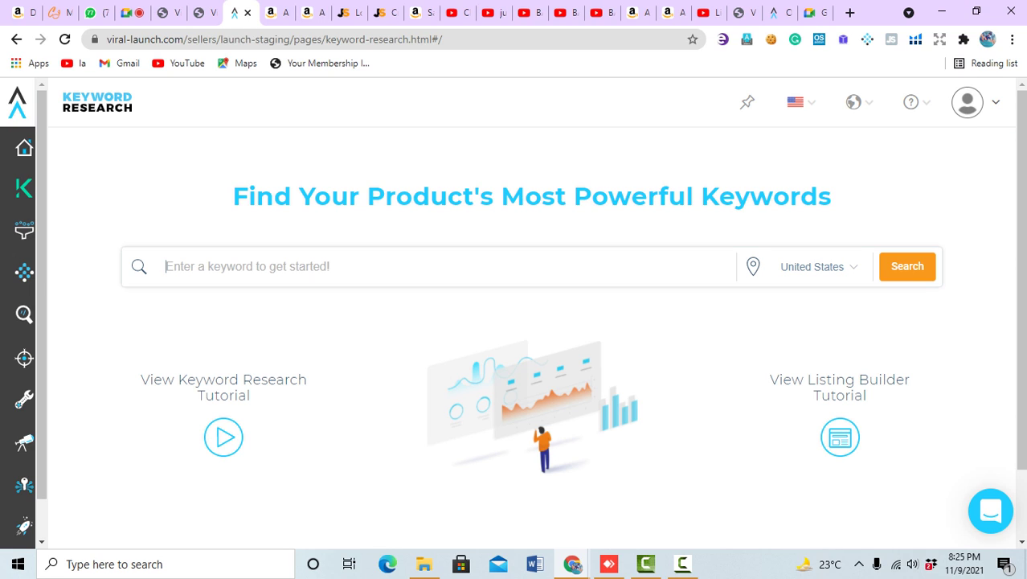
- Run a Keyword Research search for "water bottle" with the United States marketplace
type("water")
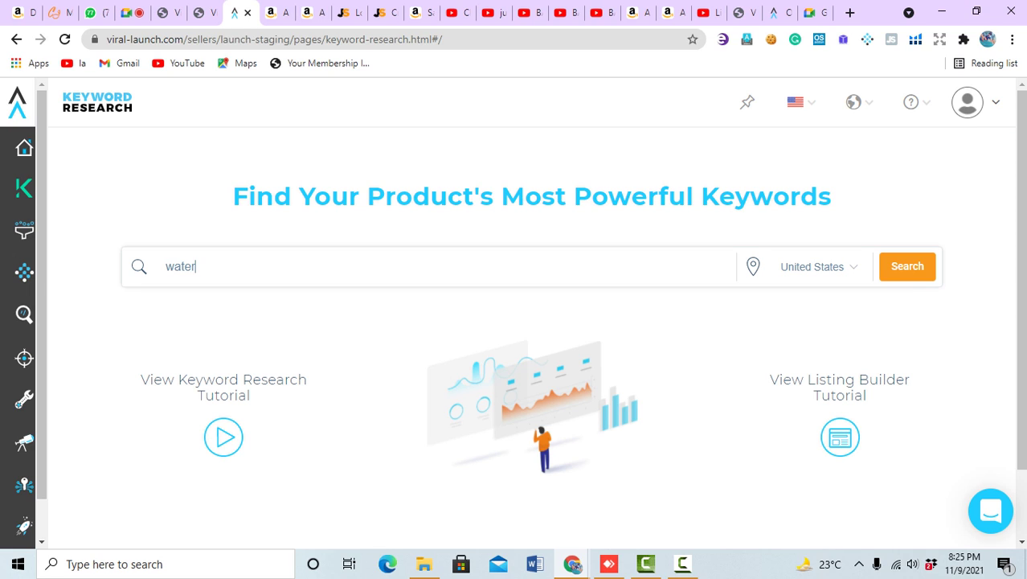
type(" bottle")
key("Return")
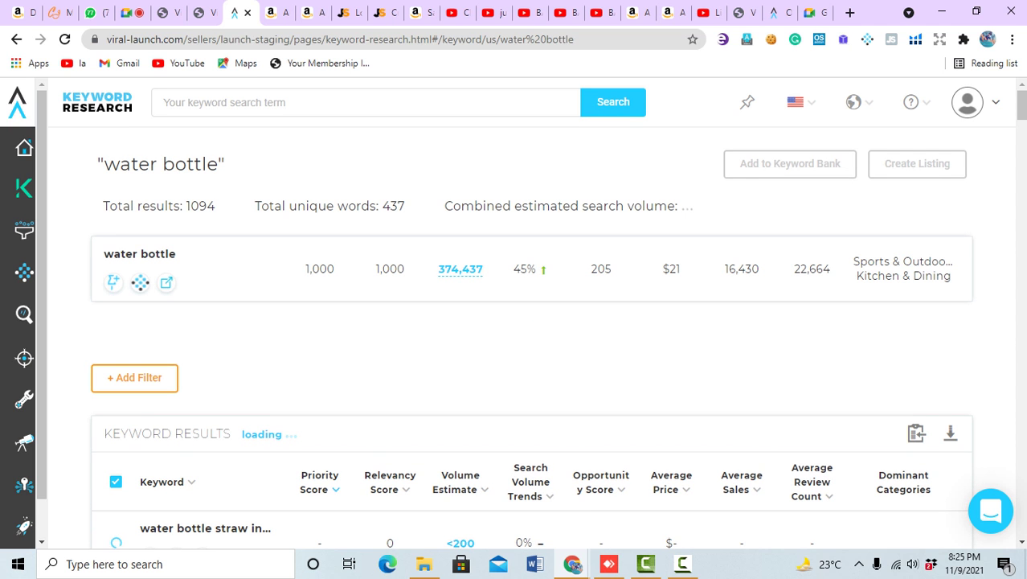
- Examine the keyword results, comparing priority and relevancy scores, volume estimates, search trends, opportunity scores, prices, sales and review counts
scroll(531, 321, "down", 9)
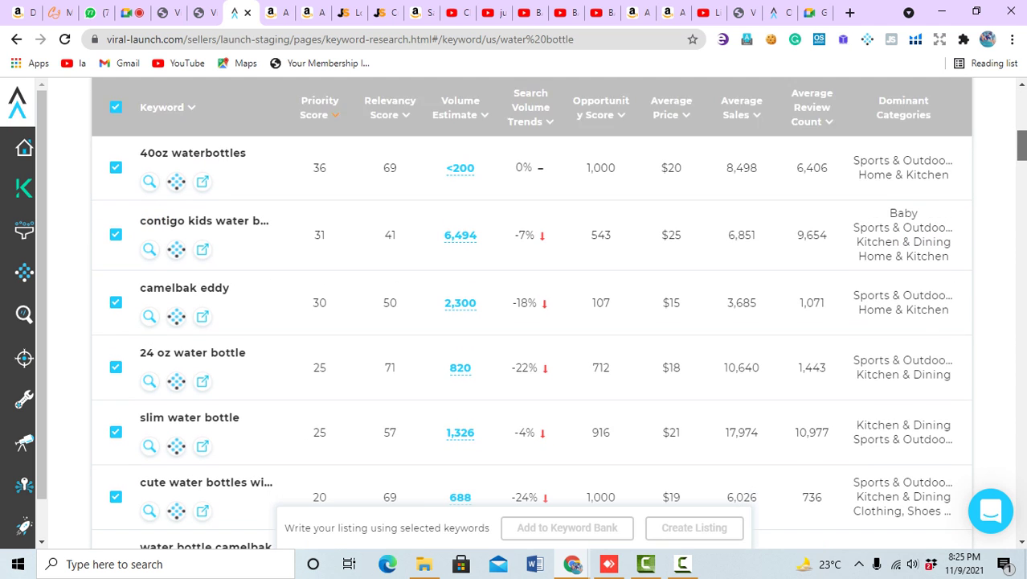
scroll(530, 322, "up", 4)
scroll(531, 322, "up", 1)
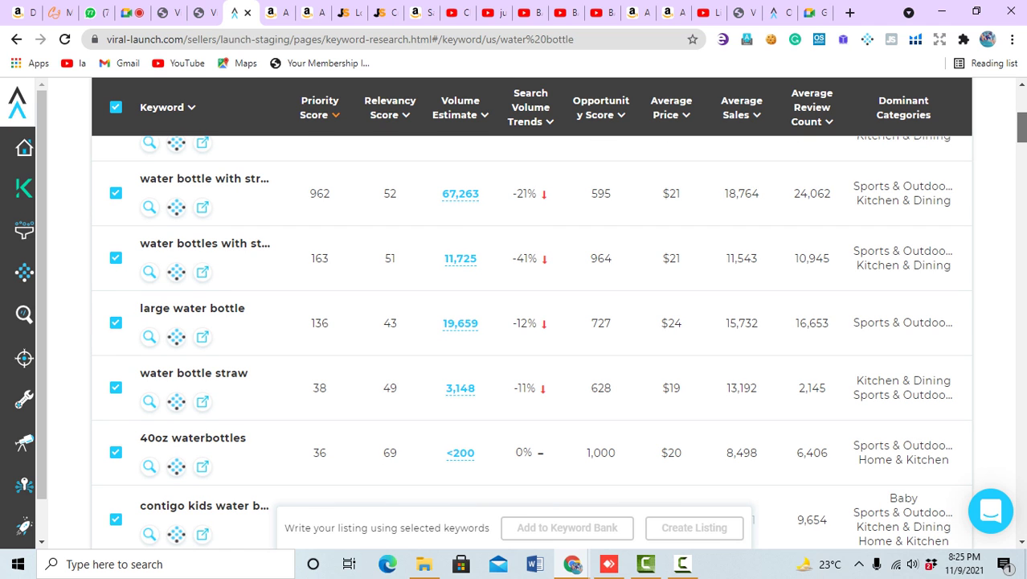
scroll(530, 322, "up", 2)
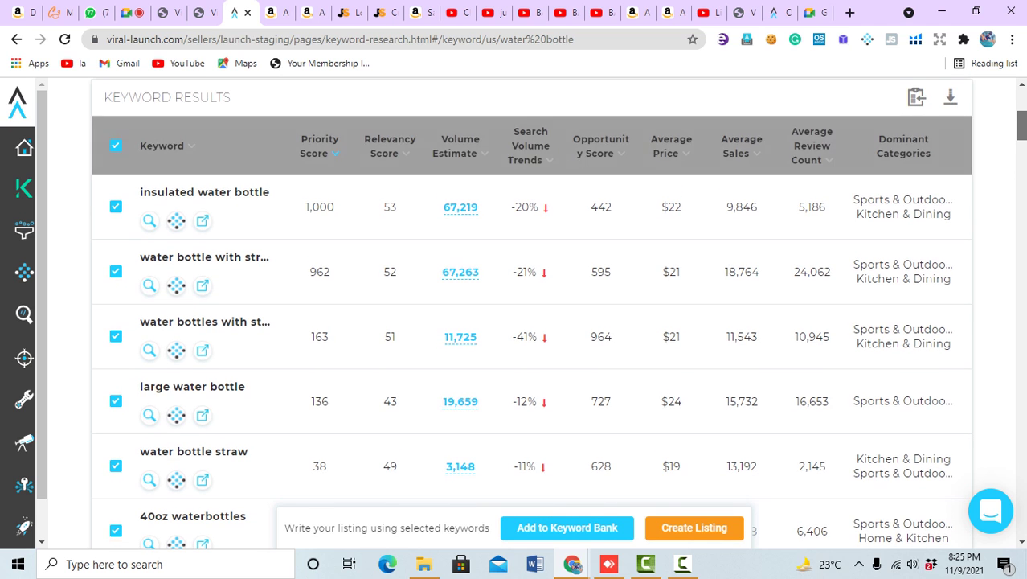
scroll(530, 321, "down", 3)
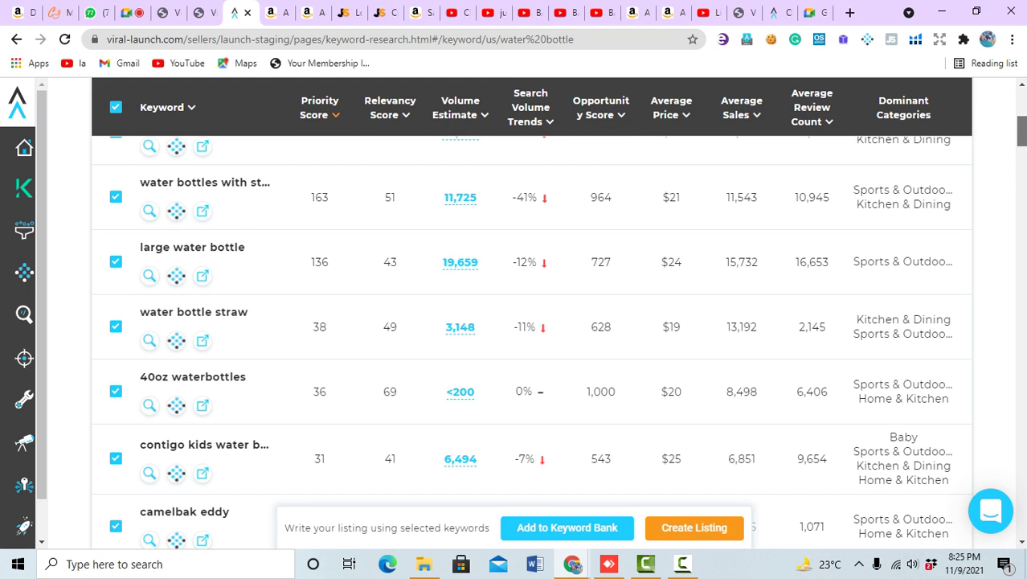
- Look through the full list of "water bottle" keyword results, from the highest to the lowest priority scores, comparing their volumes and trends
scroll(530, 322, "up", 3)
scroll(530, 321, "down", 1)
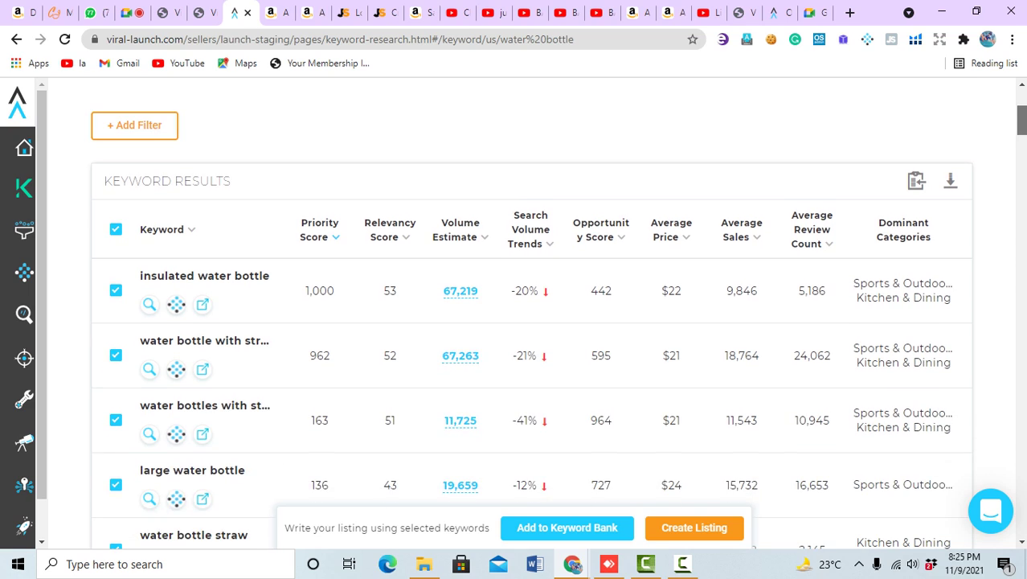
scroll(530, 322, "down", 8)
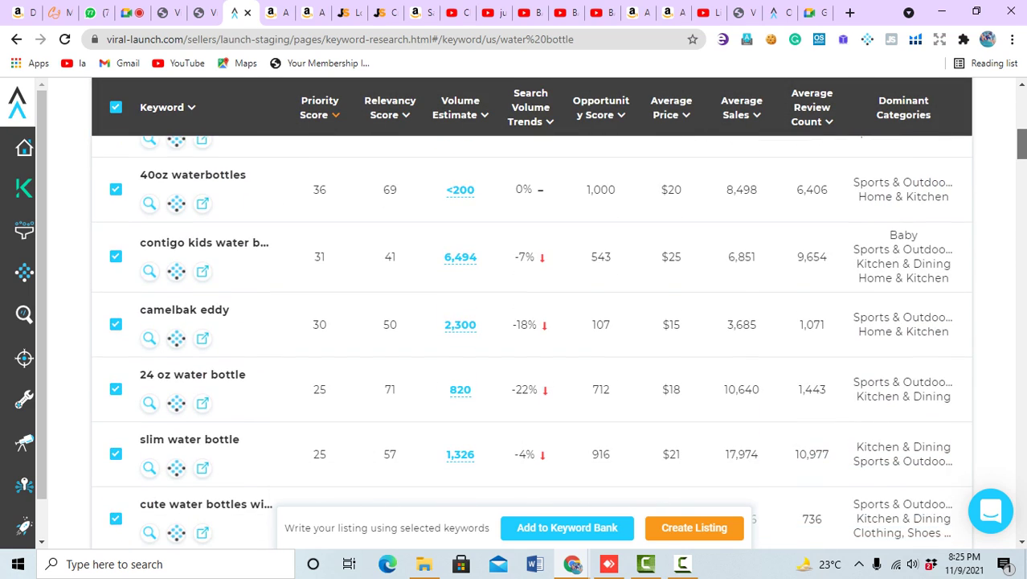
scroll(530, 322, "down", 8)
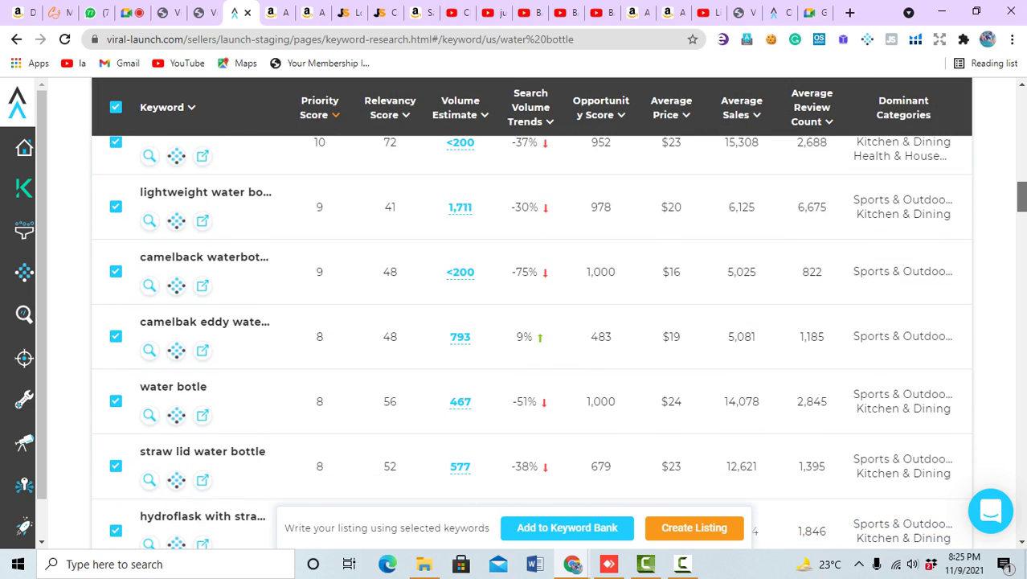
scroll(530, 321, "up", 6)
scroll(531, 321, "up", 10)
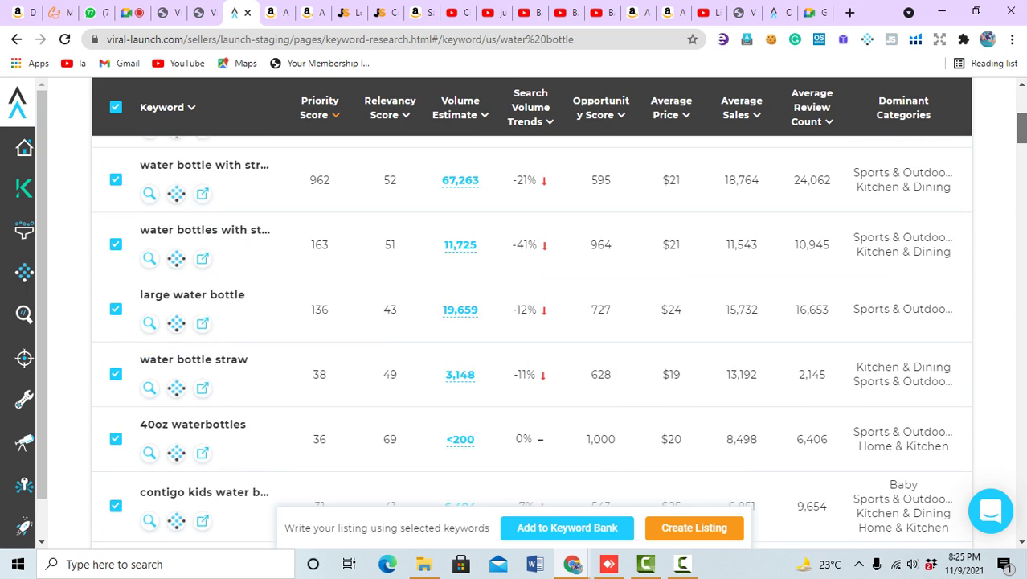
scroll(531, 322, "down", 10)
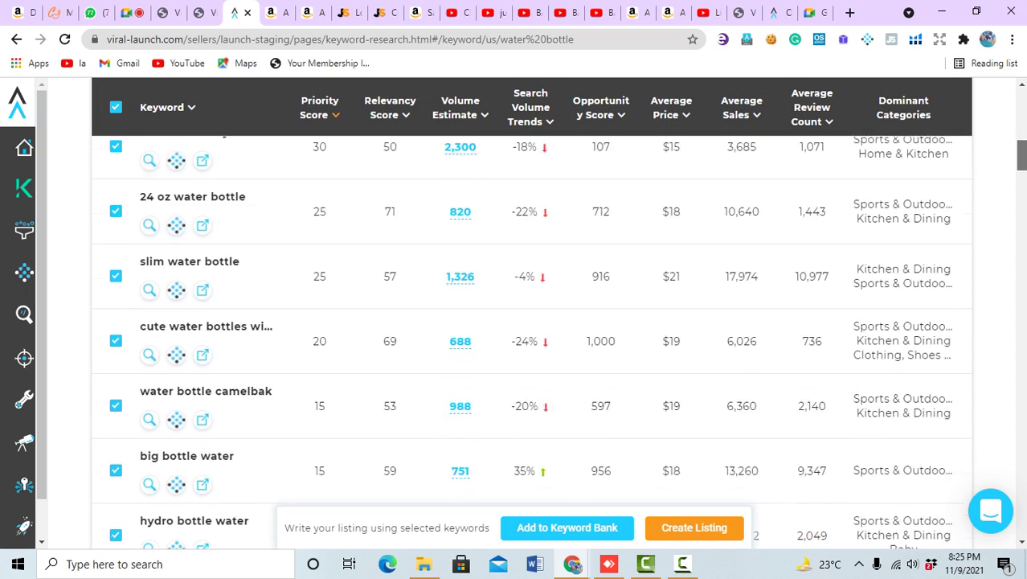
scroll(531, 321, "down", 1)
scroll(531, 321, "up", 1)
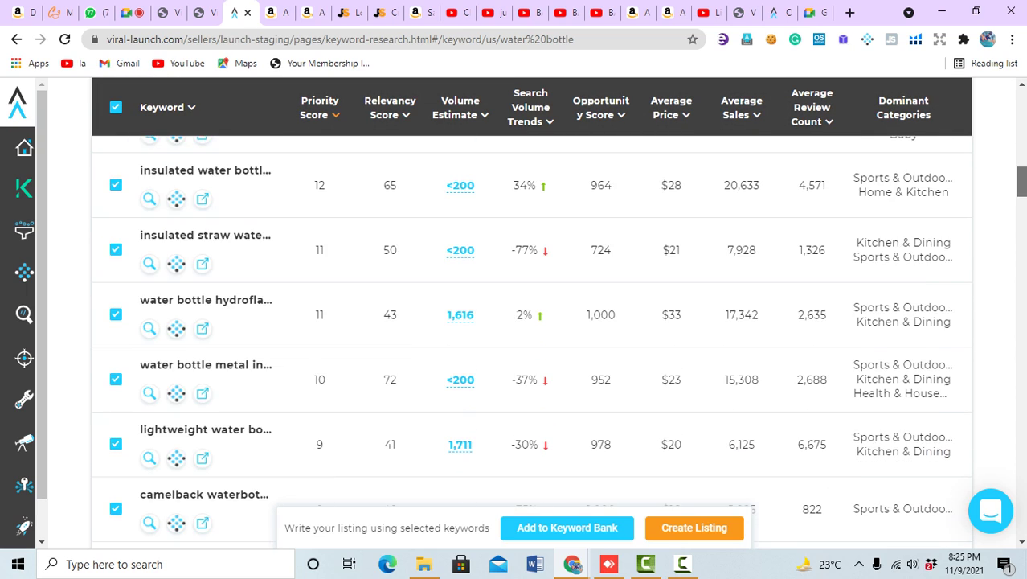
scroll(530, 322, "up", 1)
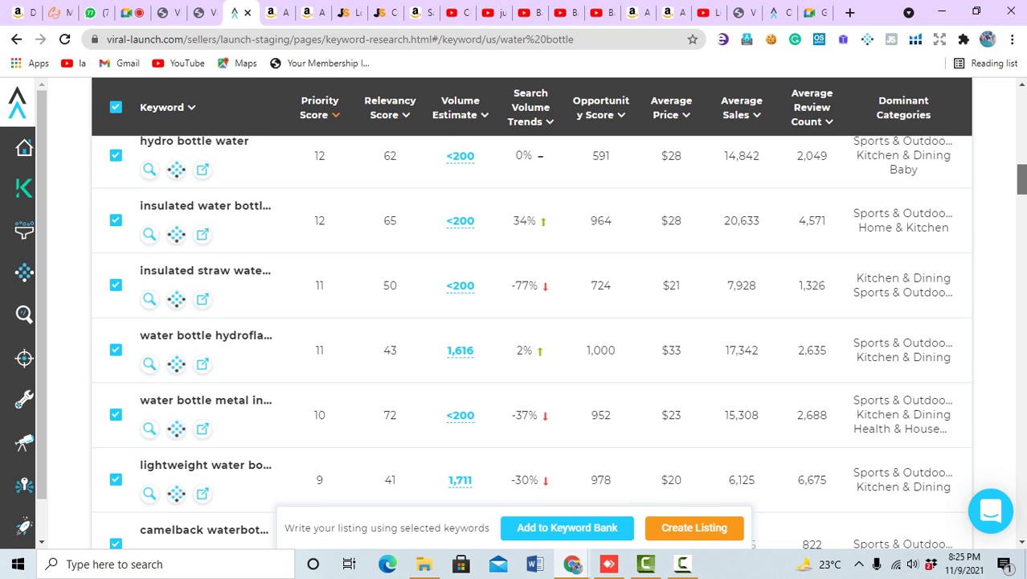
scroll(530, 321, "up", 2)
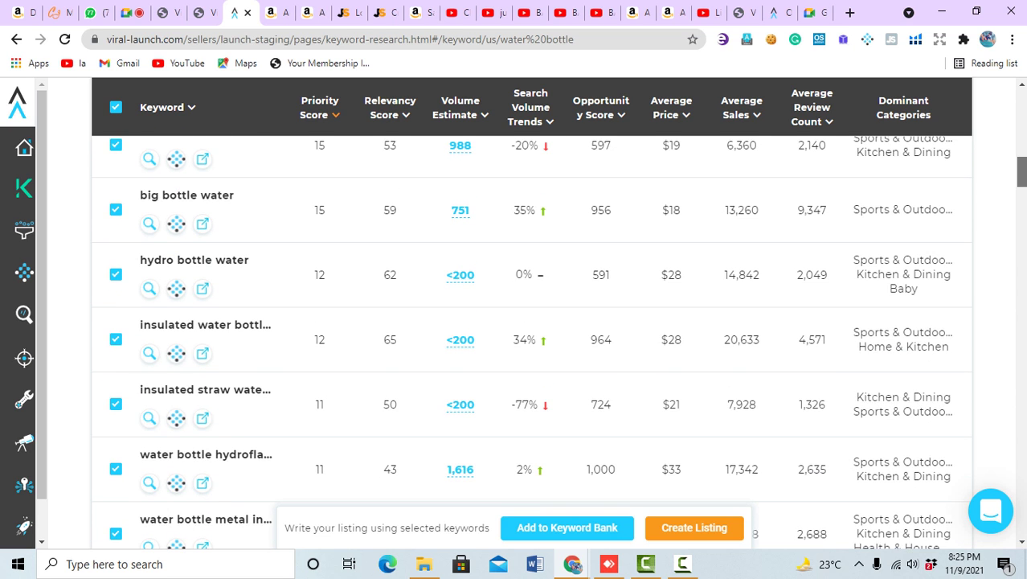
scroll(531, 322, "up", 2)
scroll(530, 322, "up", 5)
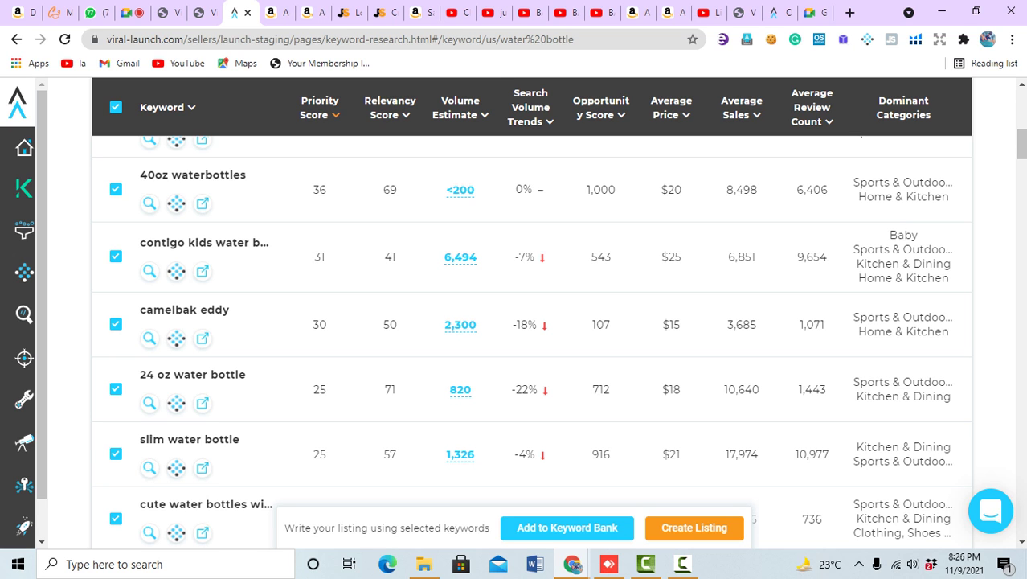
scroll(530, 344, "down", 15)
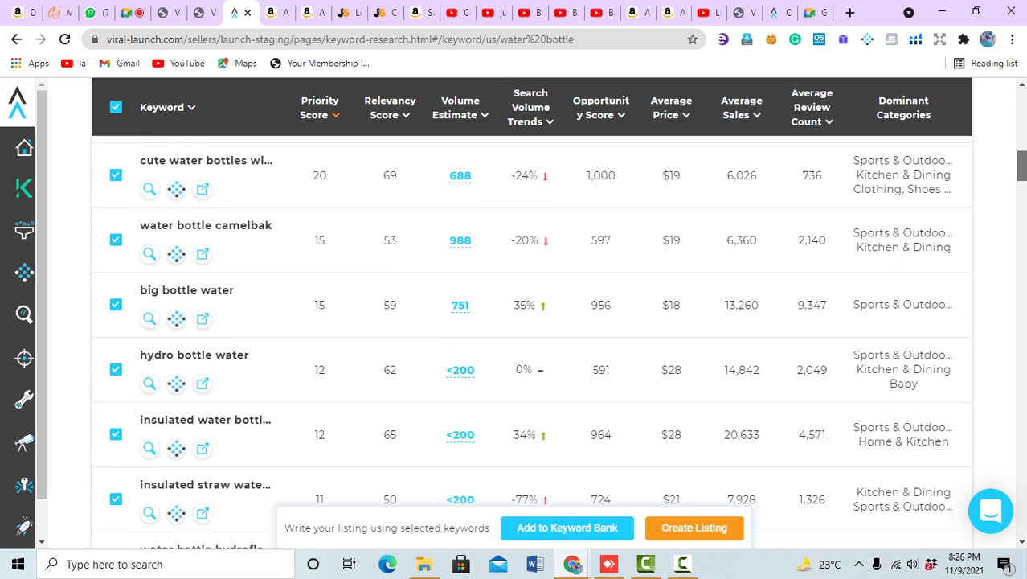
scroll(530, 344, "down", 20)
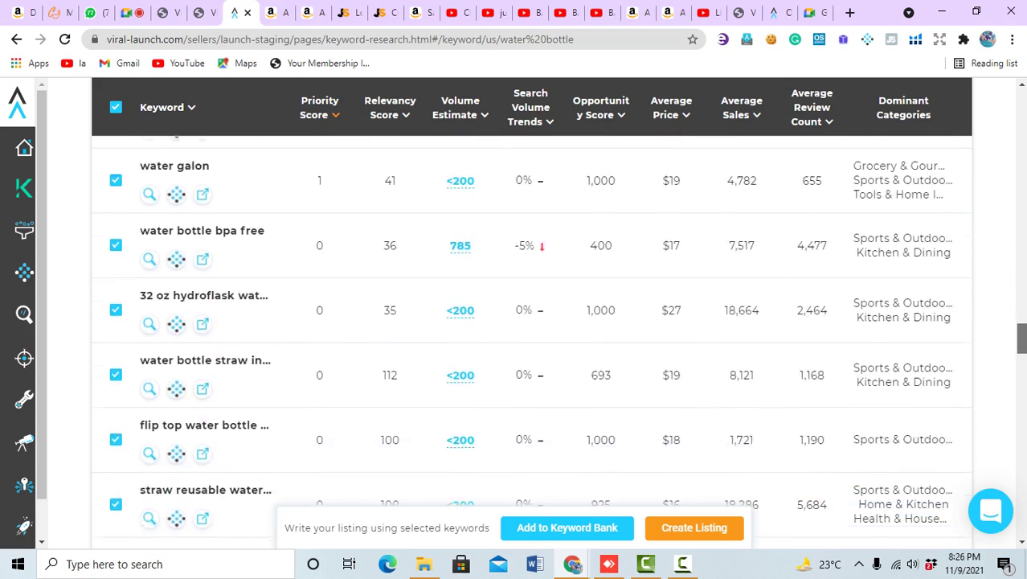
scroll(530, 344, "down", 20)
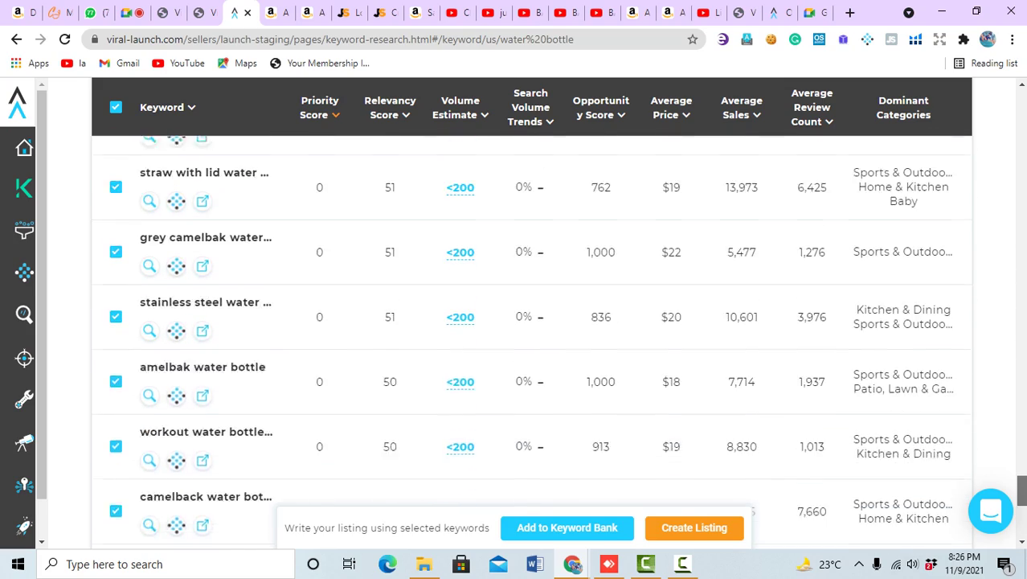
scroll(531, 344, "down", 10)
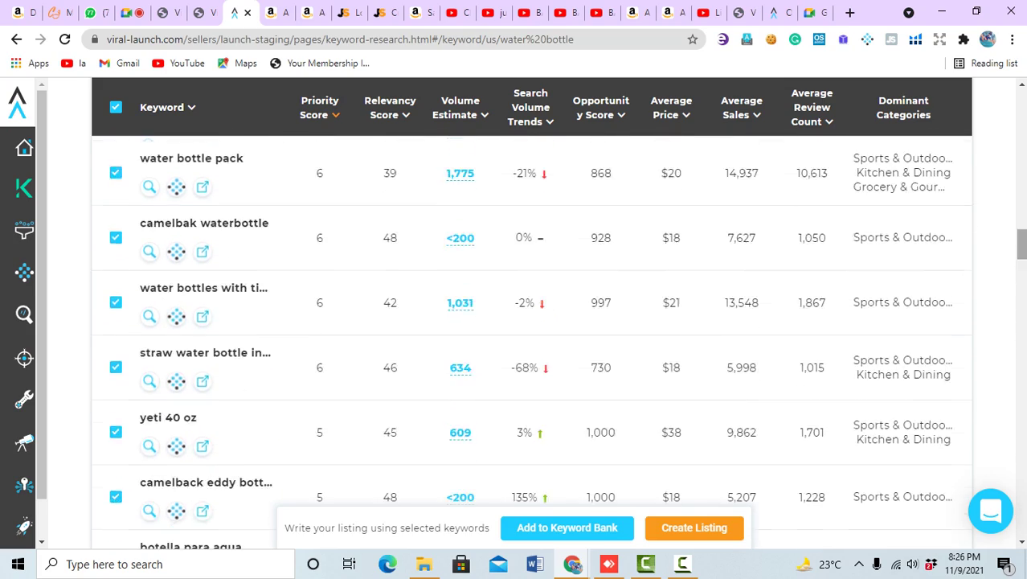
- Open the Listing Builder's builder page
mouse_move(24, 273)
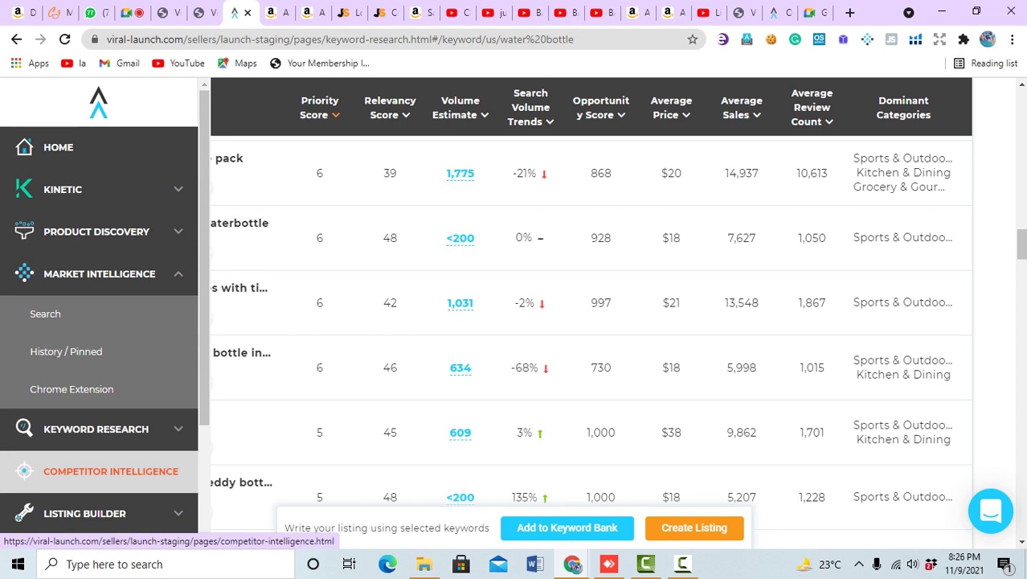
left_click(89, 513)
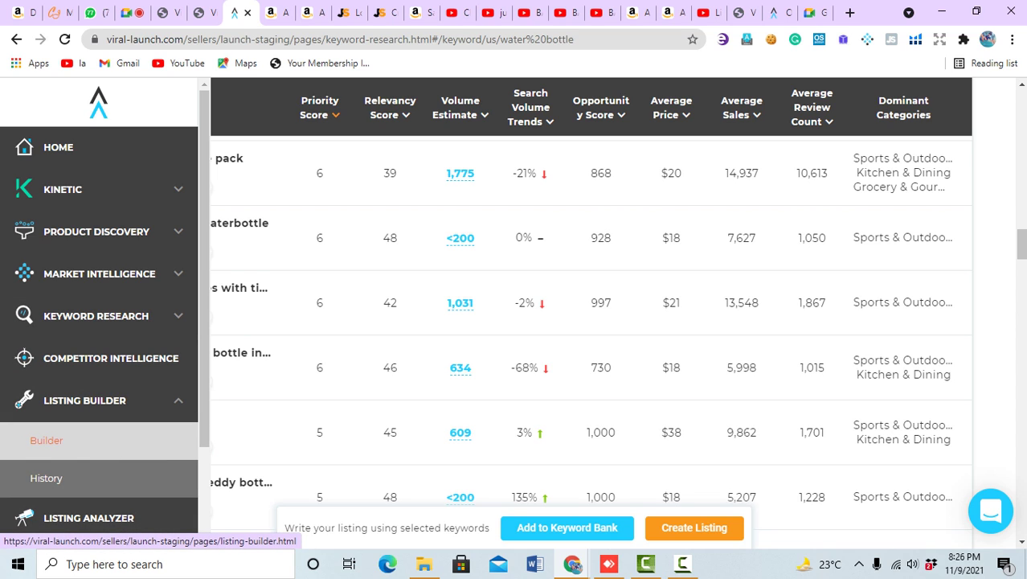
left_click(46, 440)
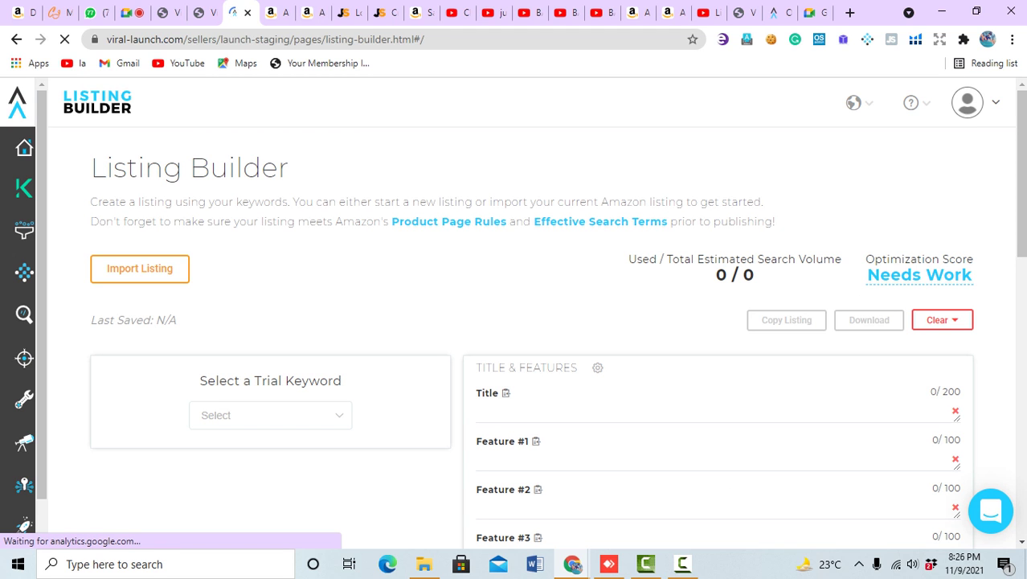
- Start the listing by entering "water bottle" as the keyword and searching to load its keyword list
scroll(531, 322, "down", 2)
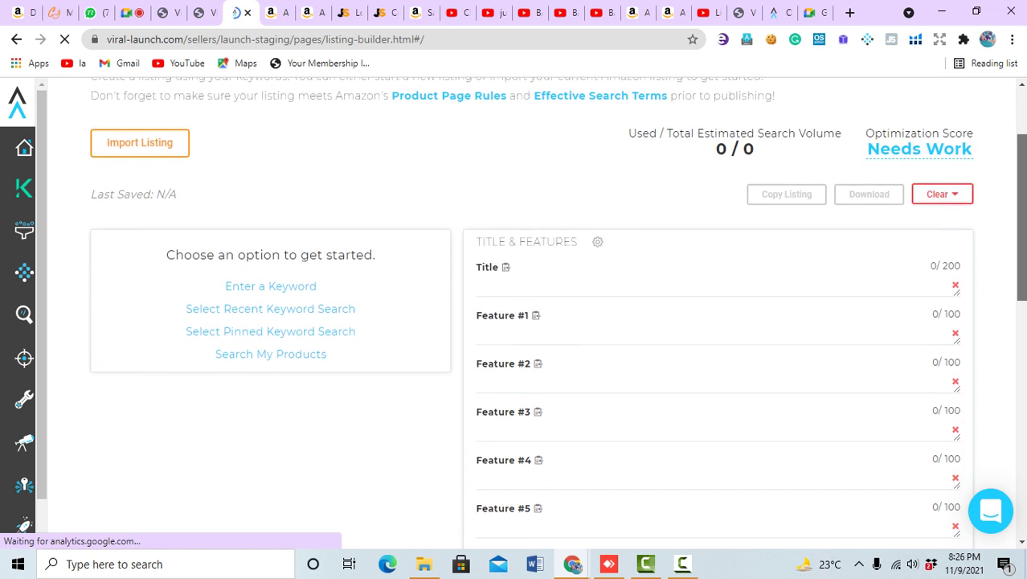
scroll(531, 321, "down", 1)
scroll(530, 322, "up", 1)
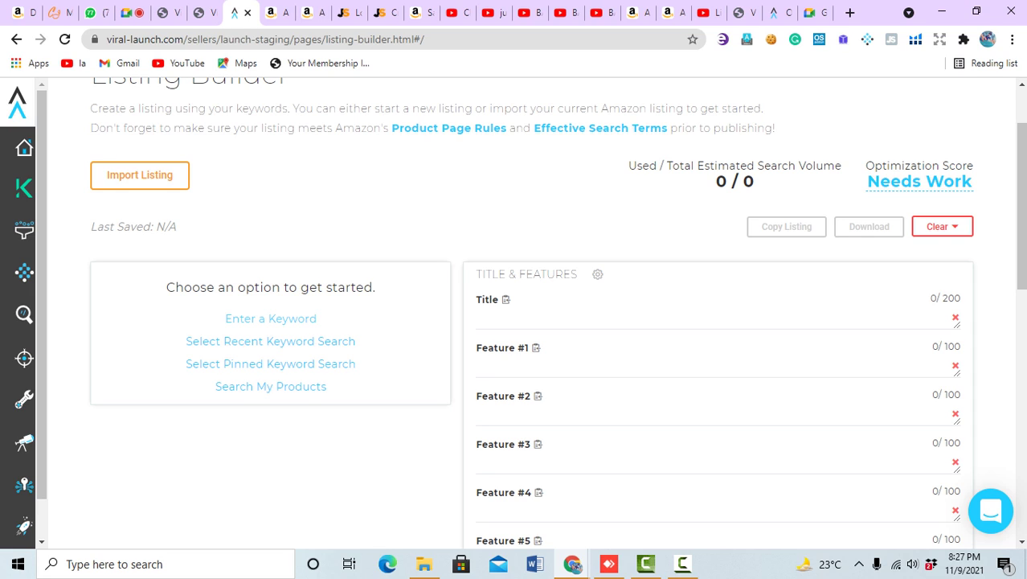
left_click(271, 319)
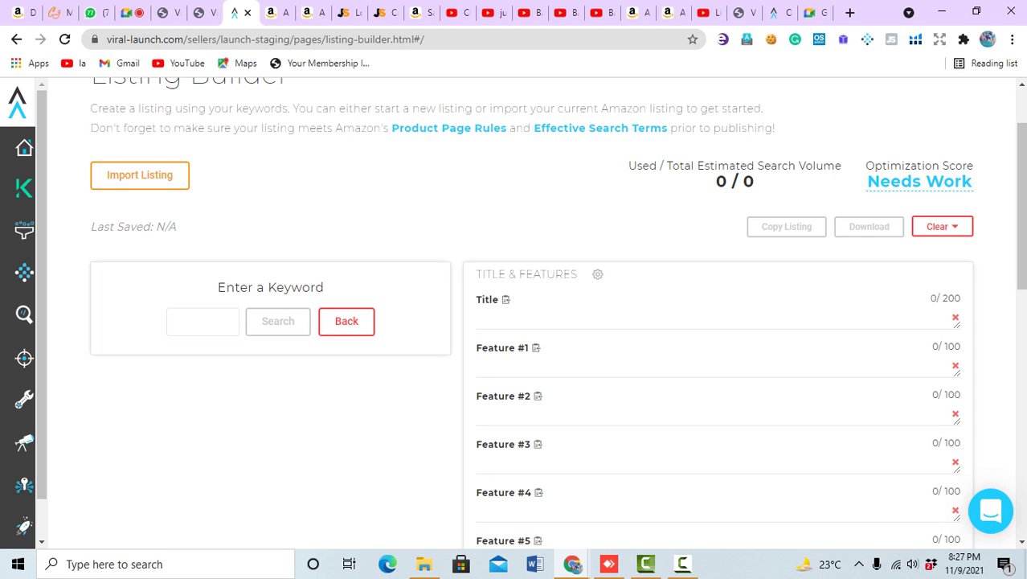
left_click(202, 321)
type("water")
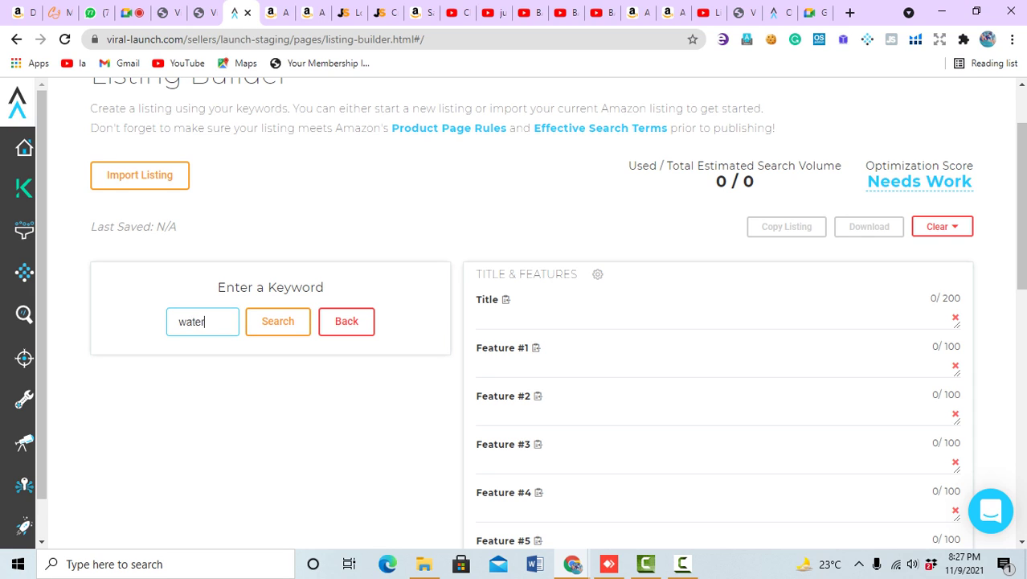
type(" bottle")
left_click(278, 322)
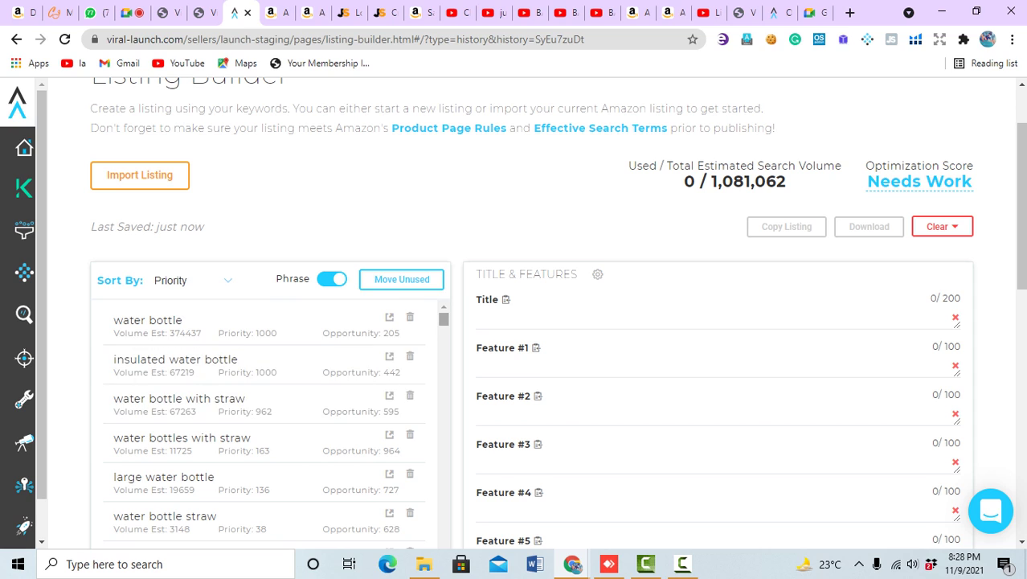
- Review the loaded keyword list and the listing form's title, feature, description, search term and optional fields
left_click_drag(444, 319, 444, 329)
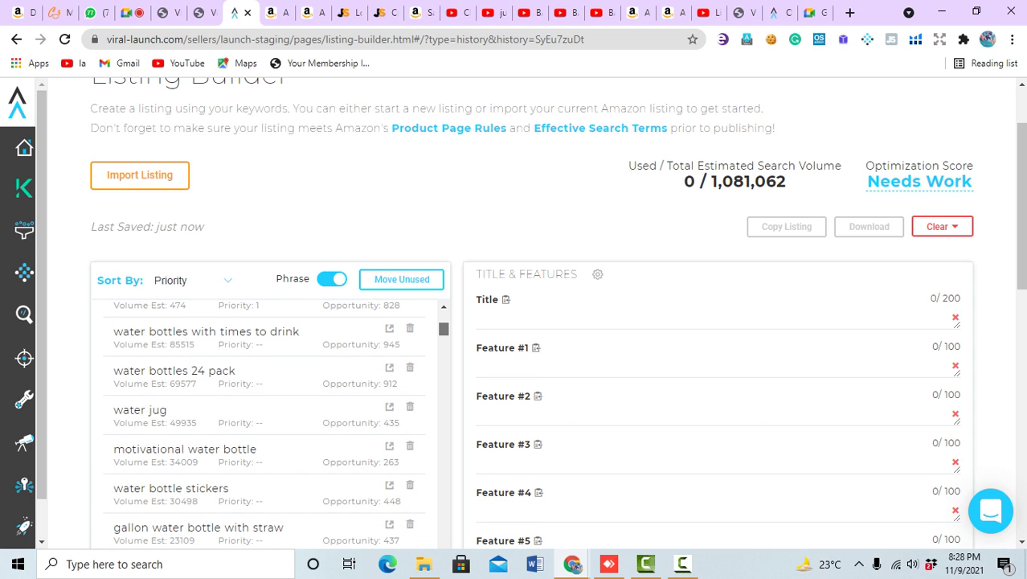
mouse_move(444, 329)
left_mouse_down()
mouse_move(443, 367)
mouse_move(444, 319)
left_mouse_up()
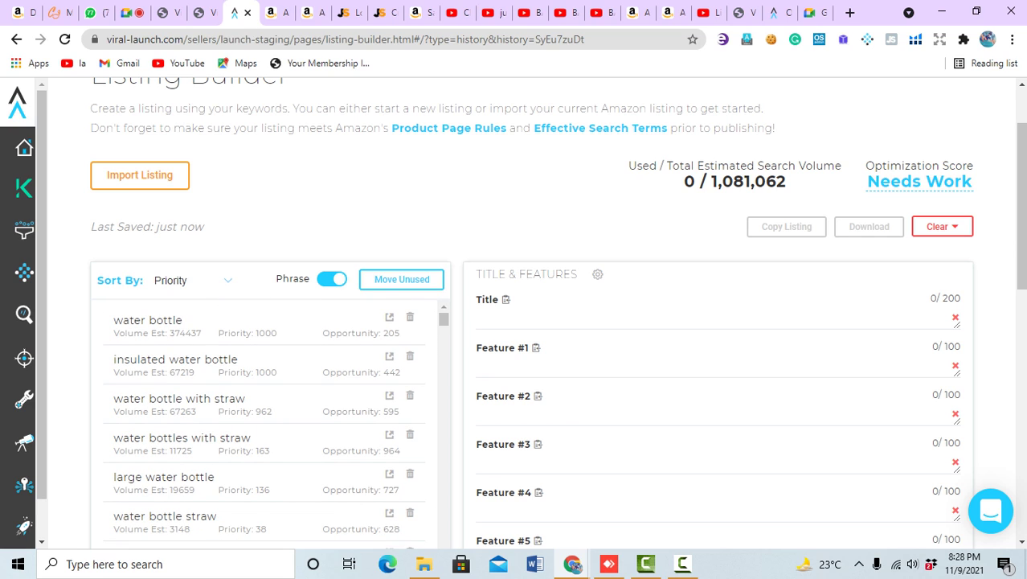
left_click(487, 318)
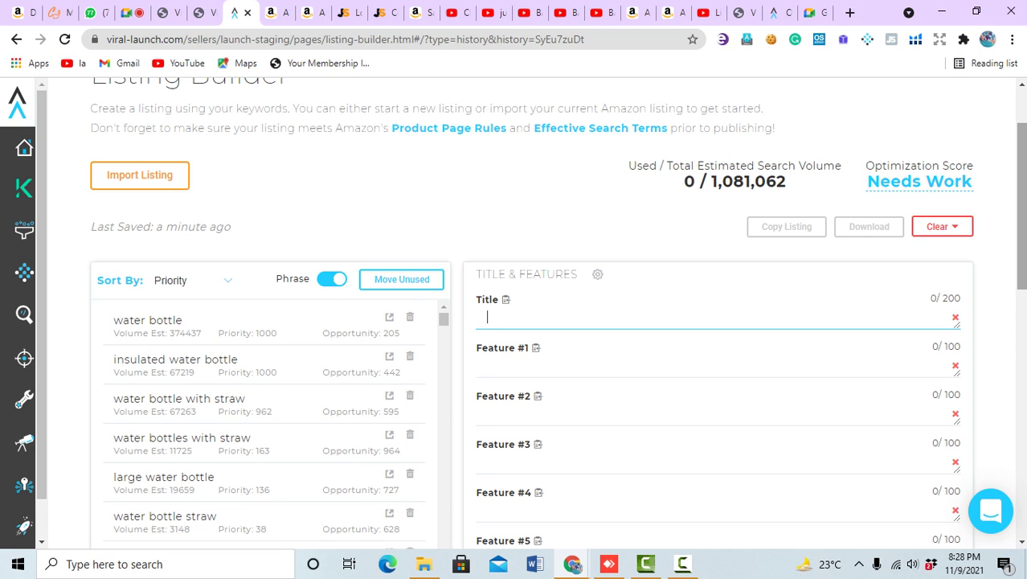
scroll(530, 322, "down", 1)
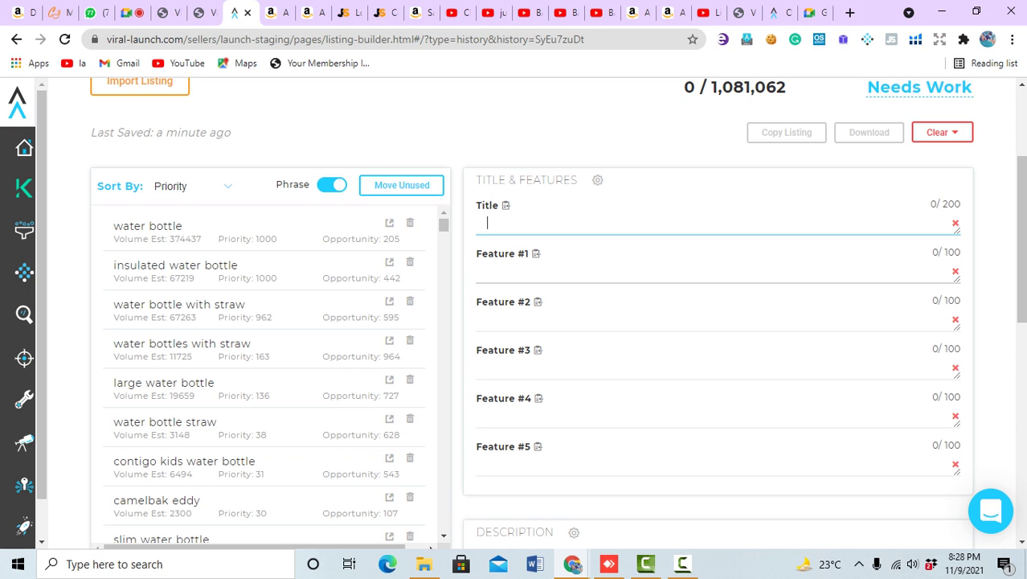
scroll(555, 313, "down", 3)
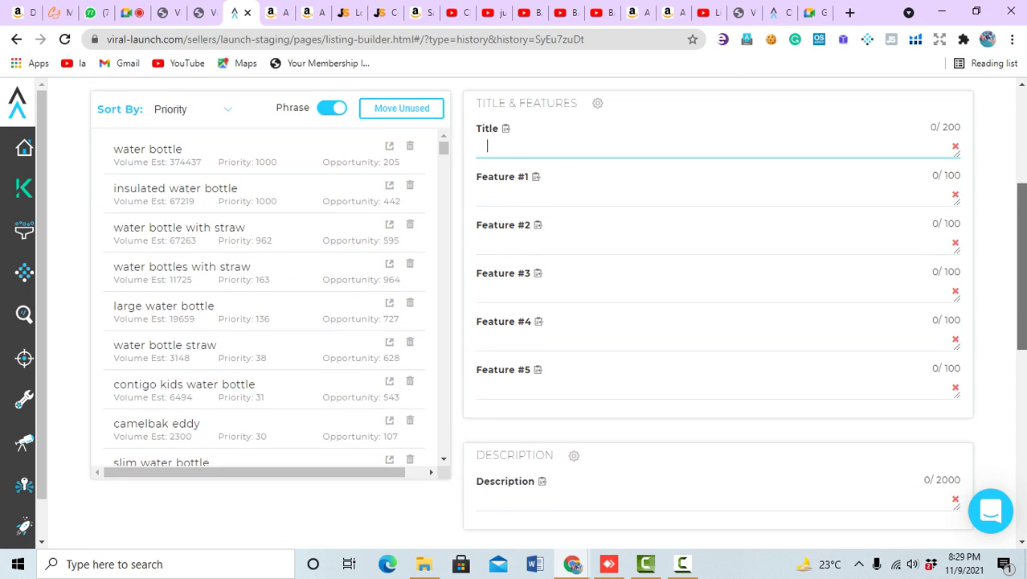
scroll(715, 313, "down", 1)
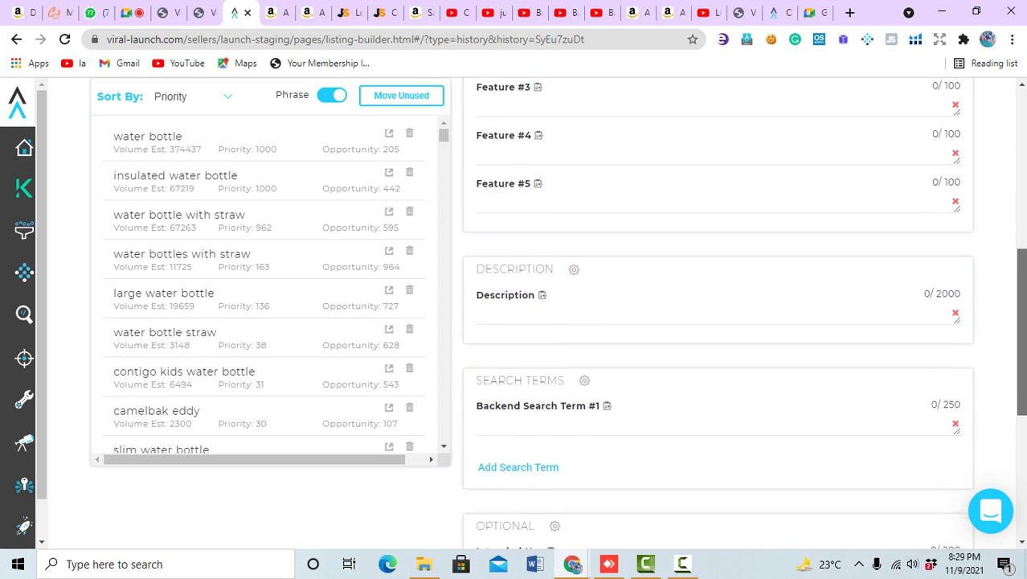
scroll(717, 313, "down", 1)
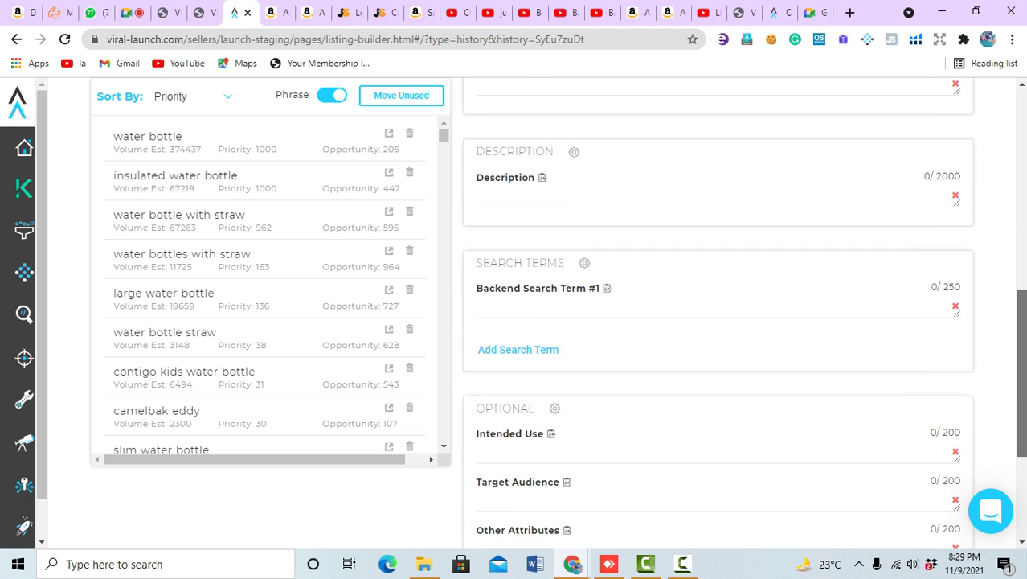
scroll(718, 314, "down", 1)
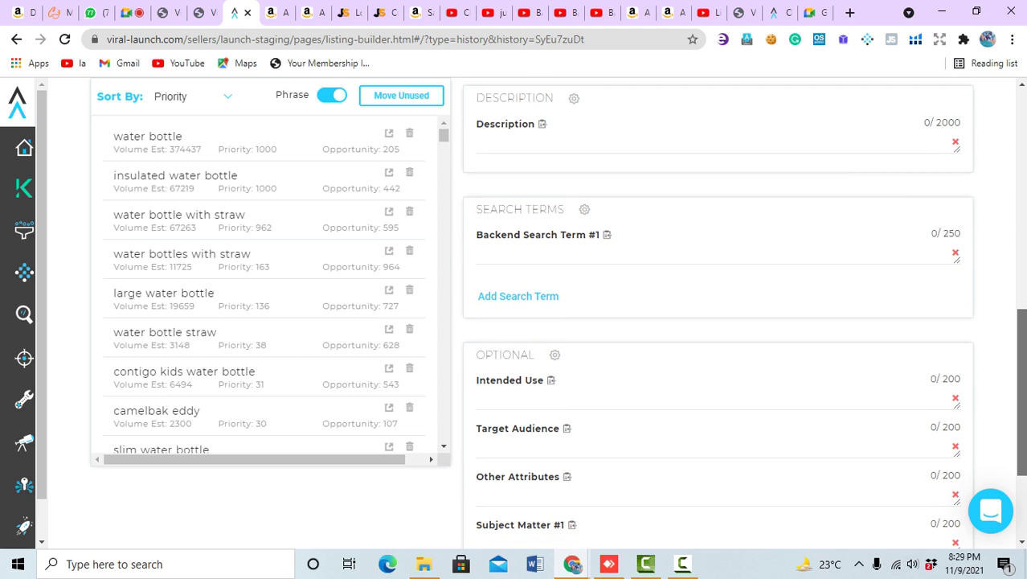
scroll(717, 314, "down", 2)
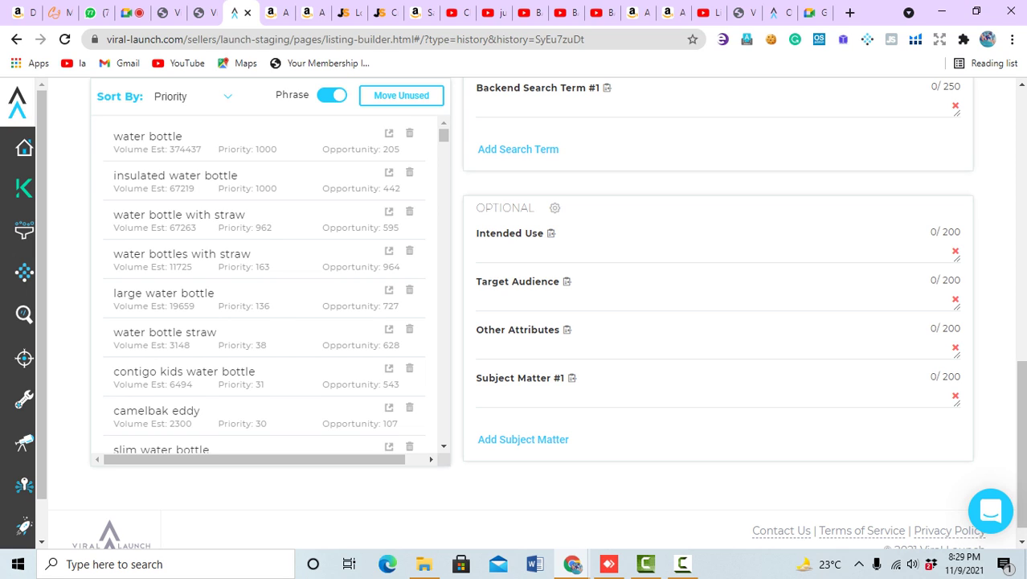
left_click_drag(475, 208, 534, 209)
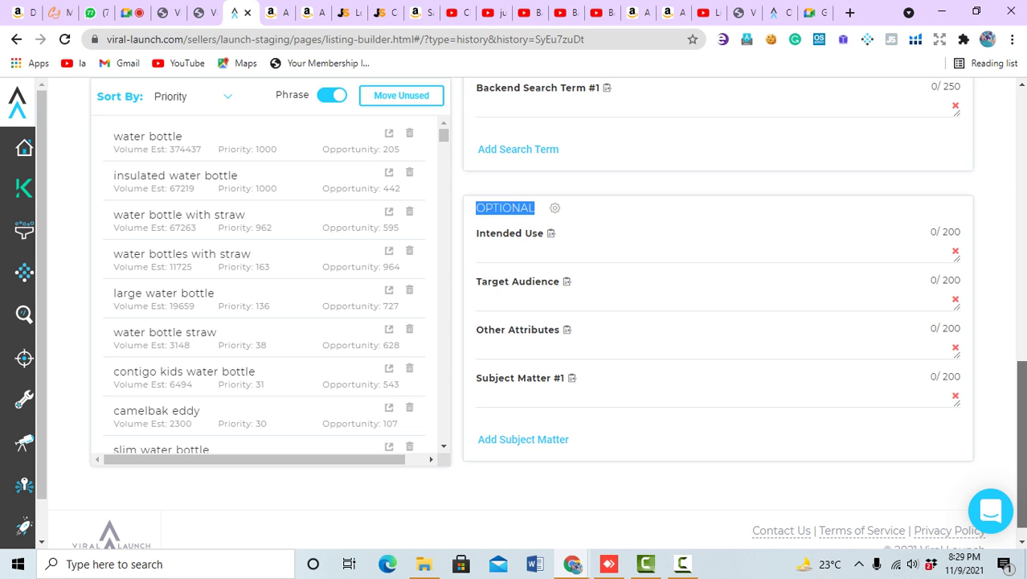
scroll(718, 322, "up", 2)
scroll(718, 322, "up", 5)
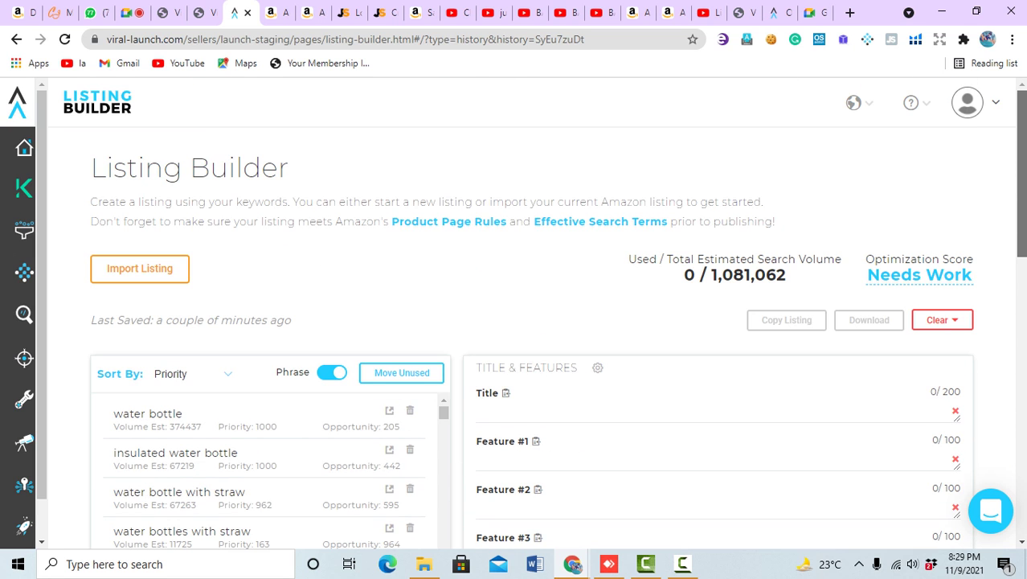
scroll(537, 314, "down", 1)
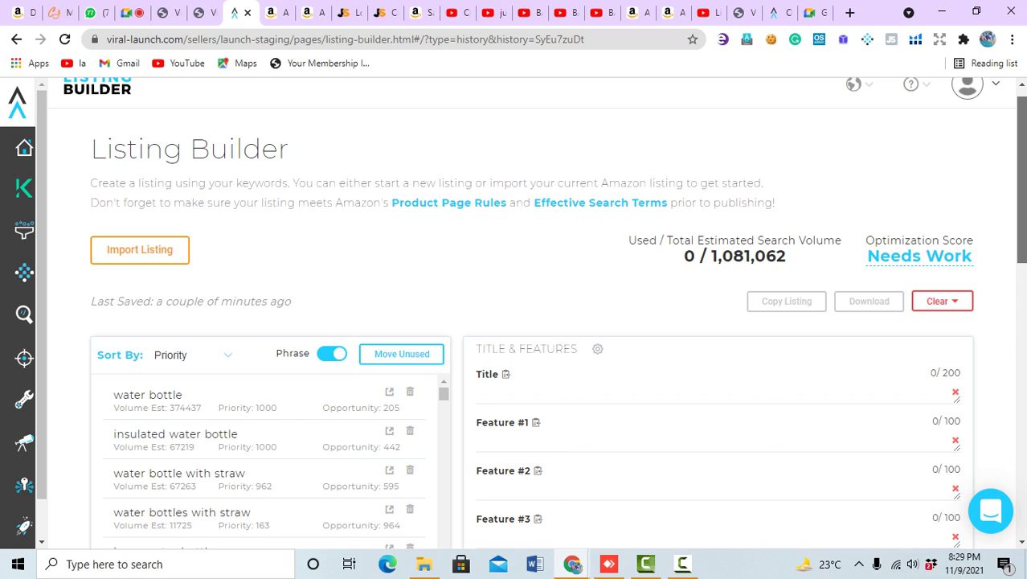
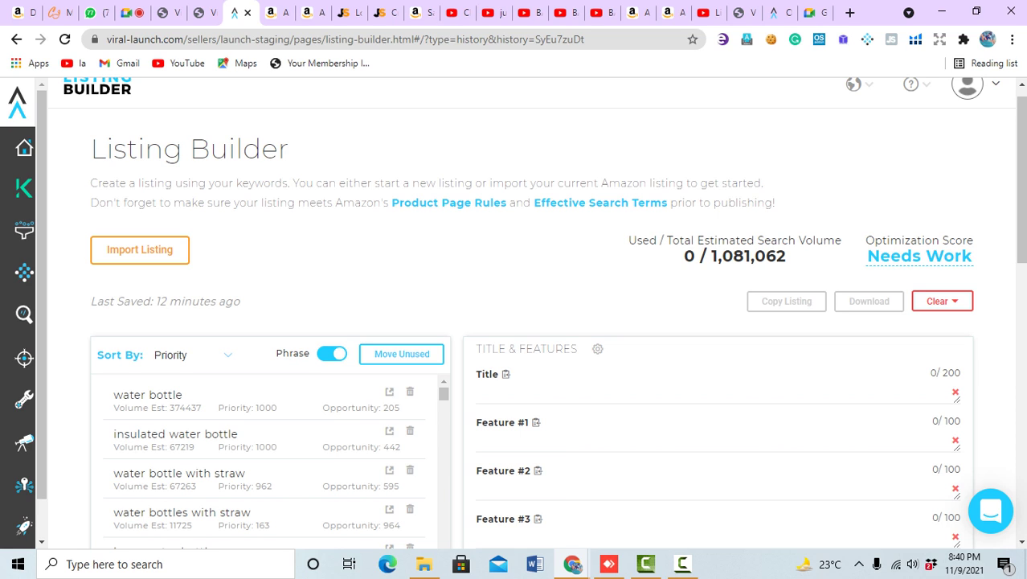
mouse_move(25, 189)
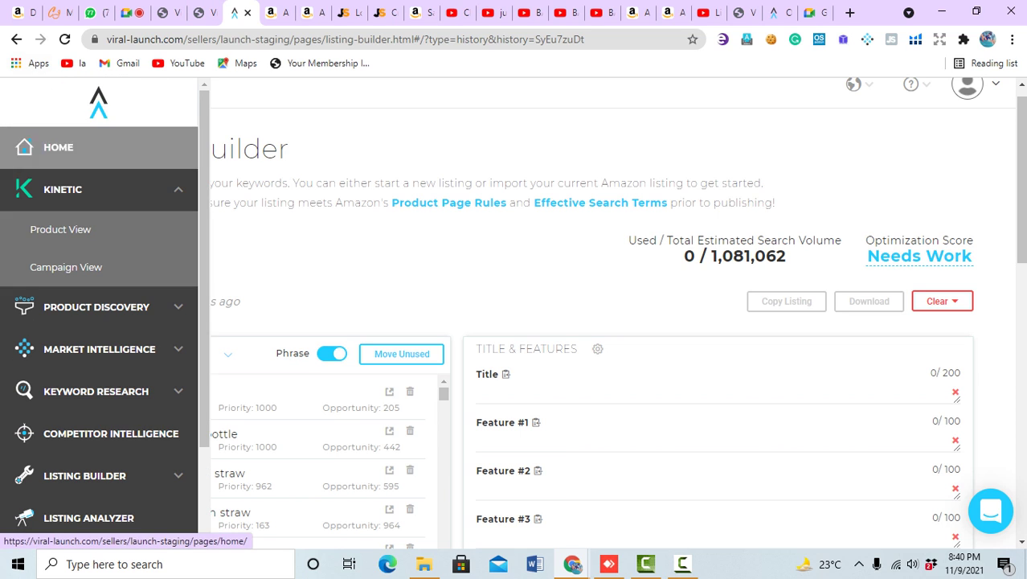
- Switch to the Google Meet call, stop presenting the screen and mute the microphone
mouse_move(24, 232)
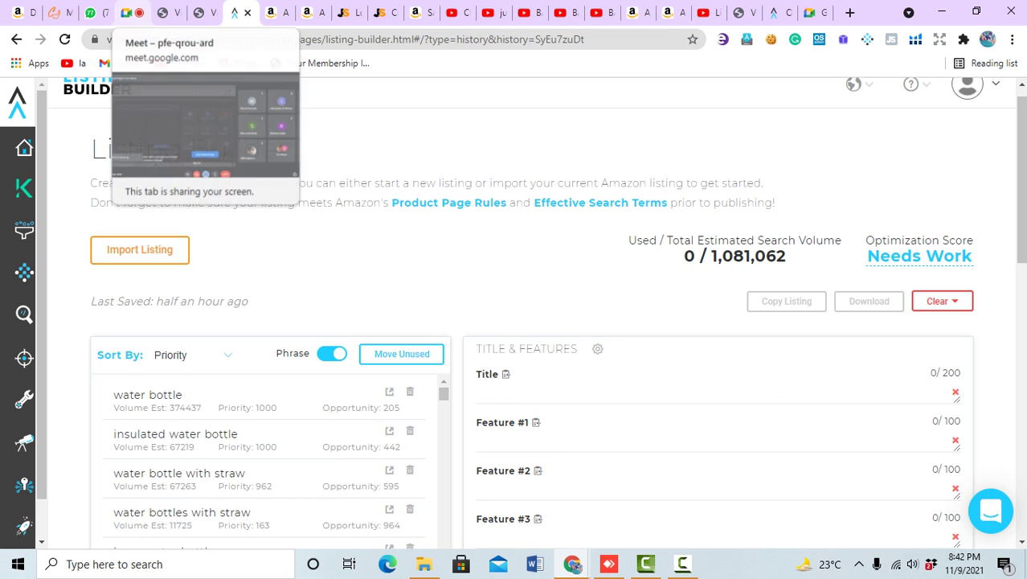
left_click(133, 12)
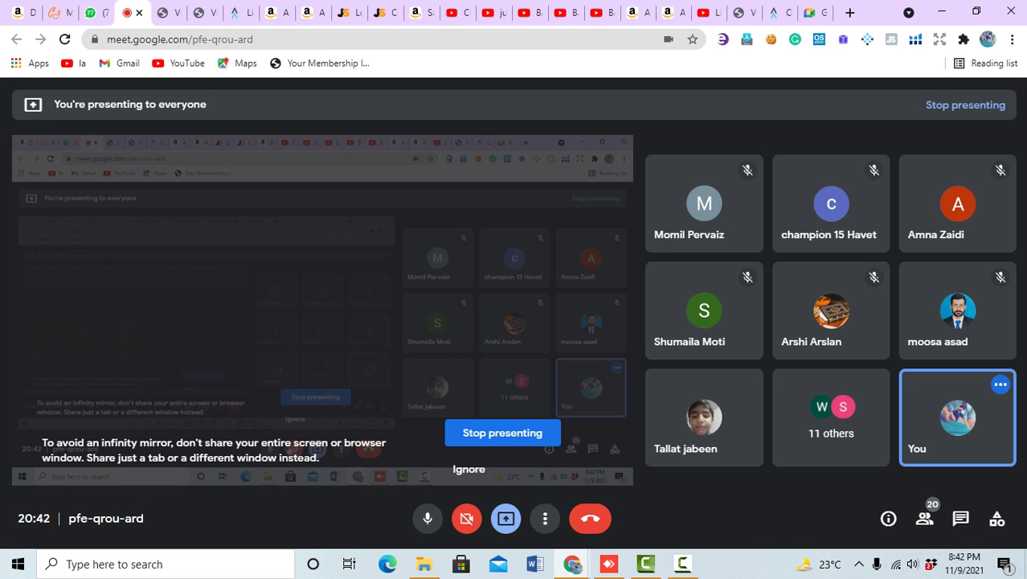
left_click(502, 433)
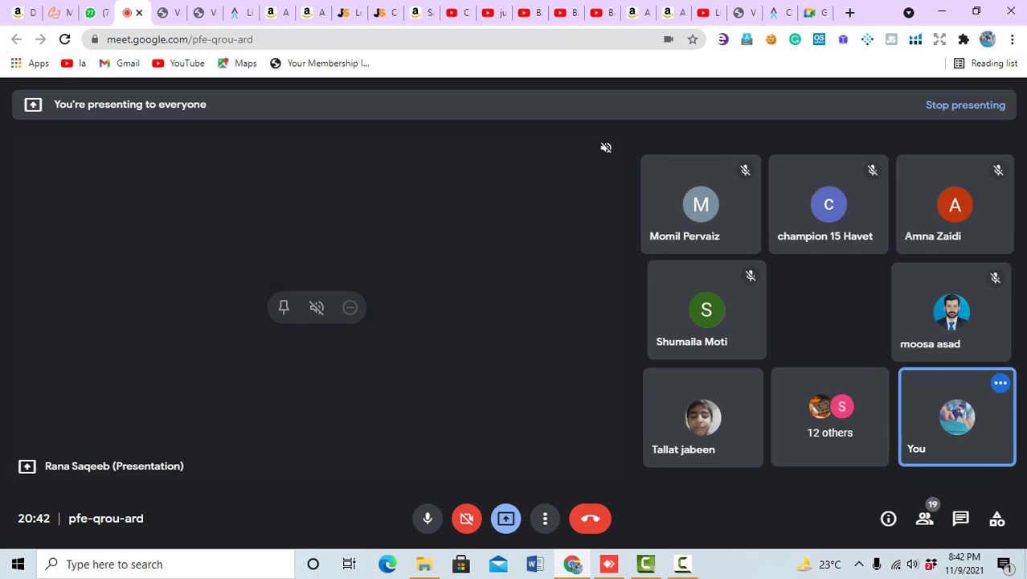
key("ctrl+d")
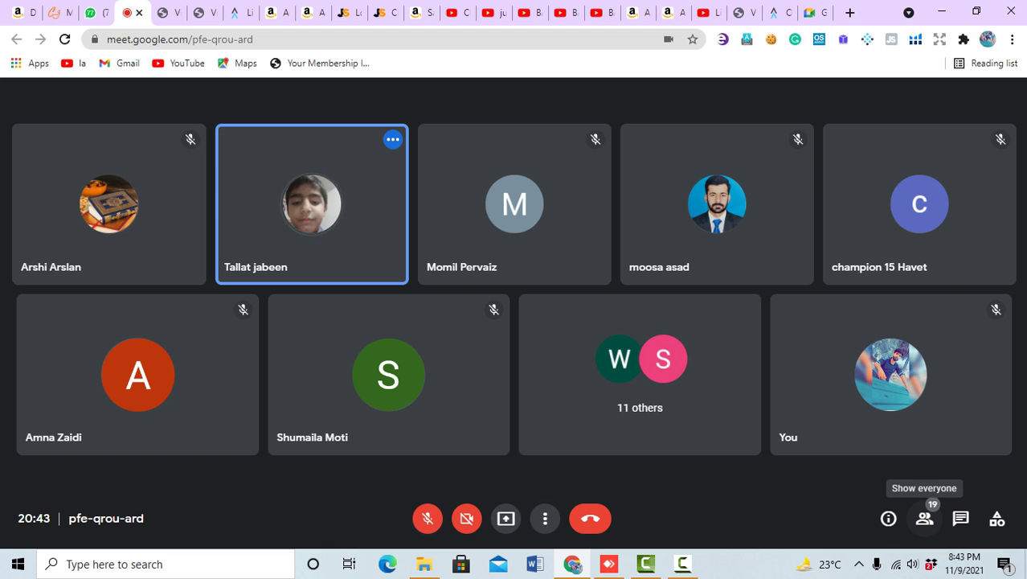
- Show the meeting's participant list and look through who is attending
left_click(925, 518)
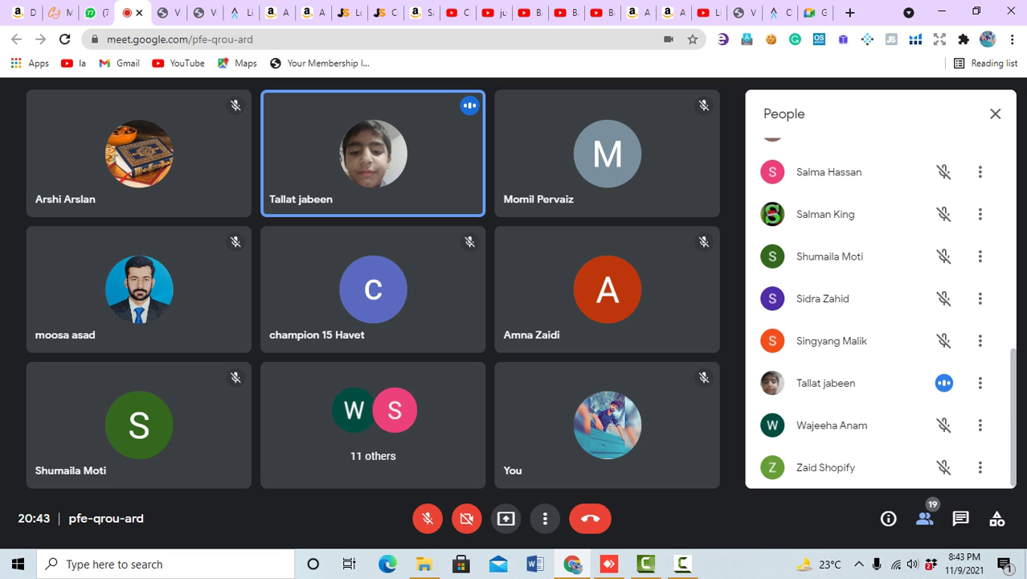
scroll(880, 314, "up", 3)
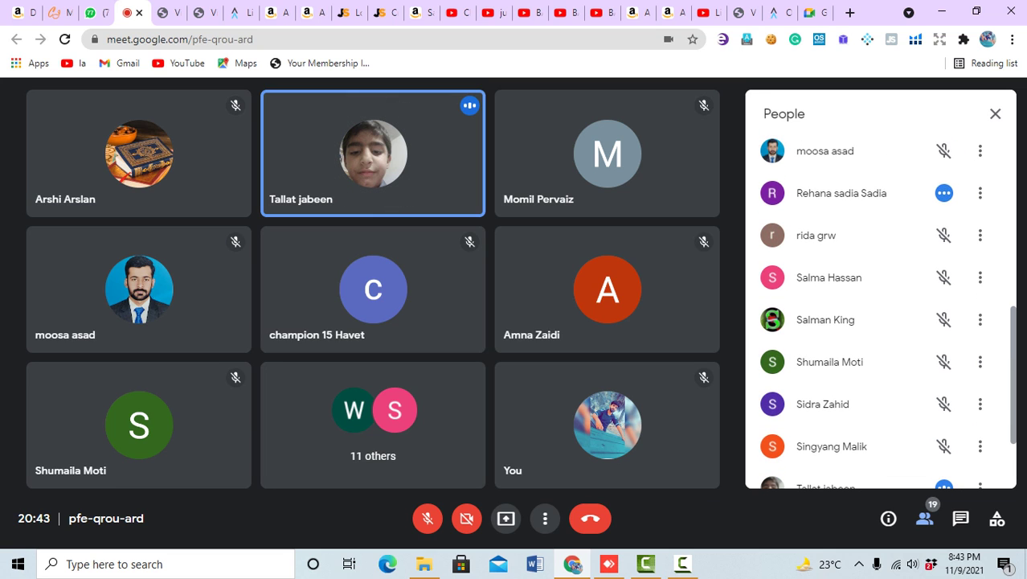
scroll(940, 293, "up", 3)
- Turn the microphone on to speak in the meeting, mute it again and close the participant list
key("ctrl+d")
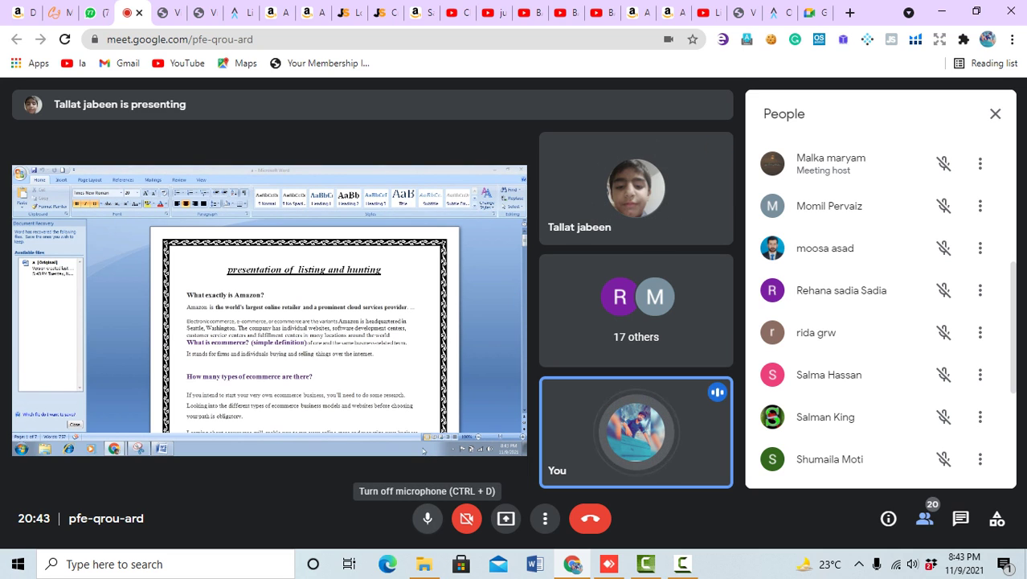
left_click(428, 517)
left_click(428, 517)
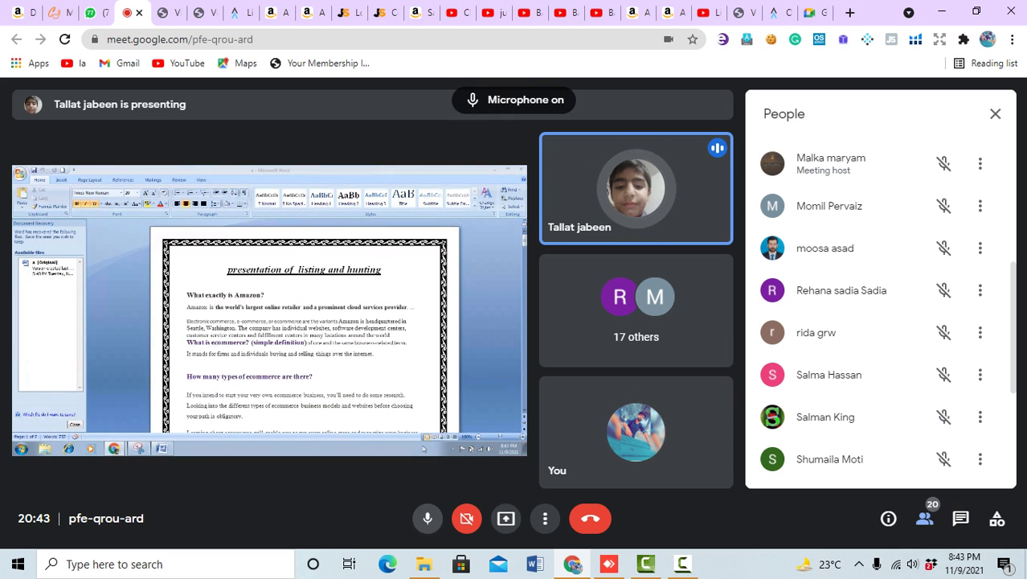
key("ctrl+d")
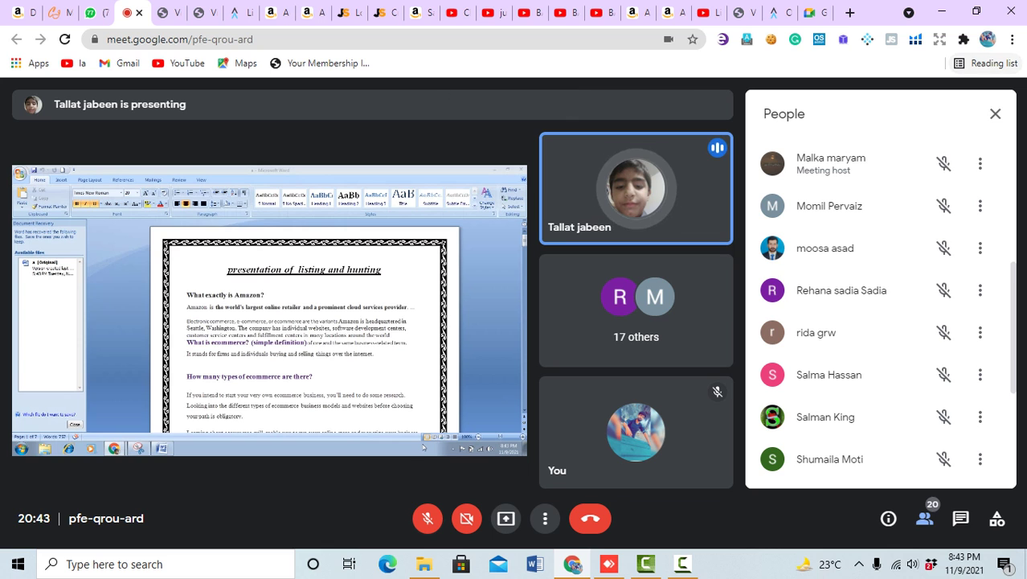
left_click(995, 113)
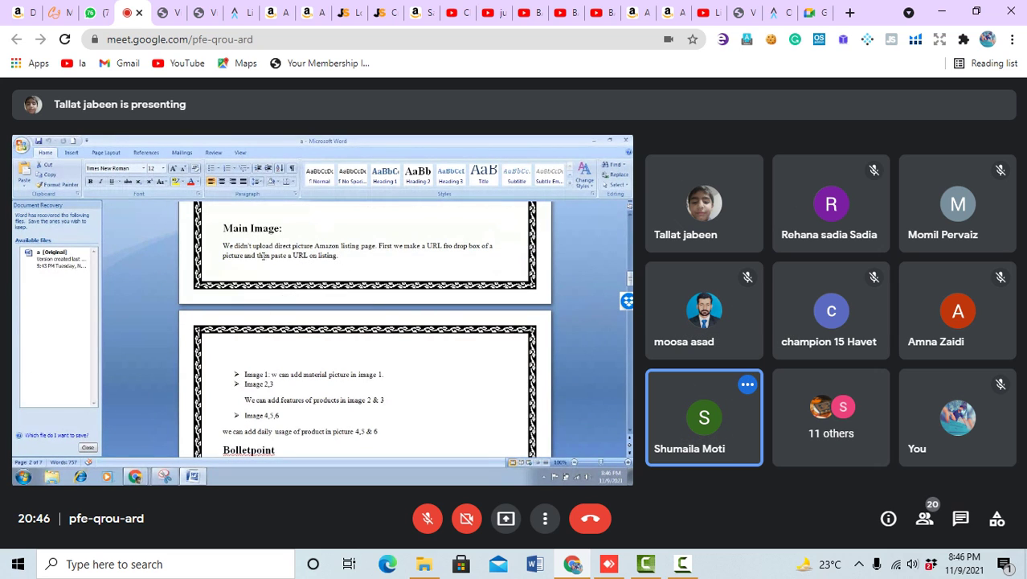
- Unmute the microphone whenever speaking to the participants and mute it again after each turn
key("ctrl+d")
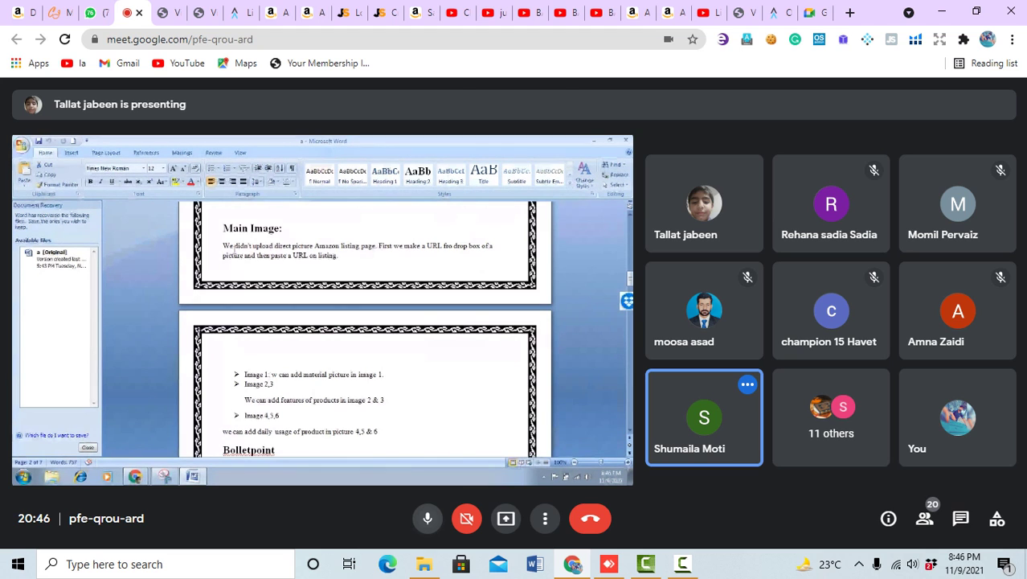
key("ctrl+d")
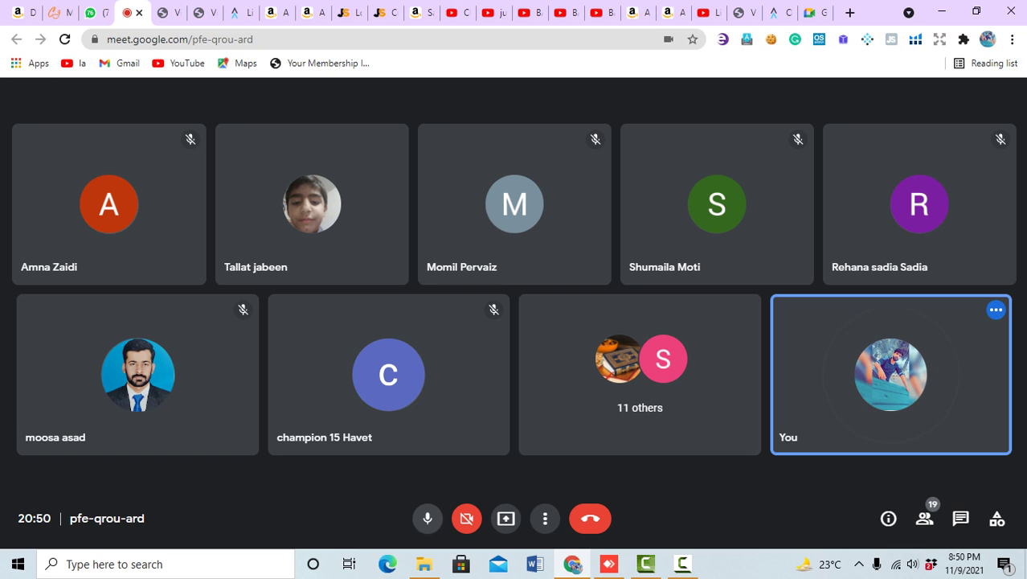
key("ctrl+d")
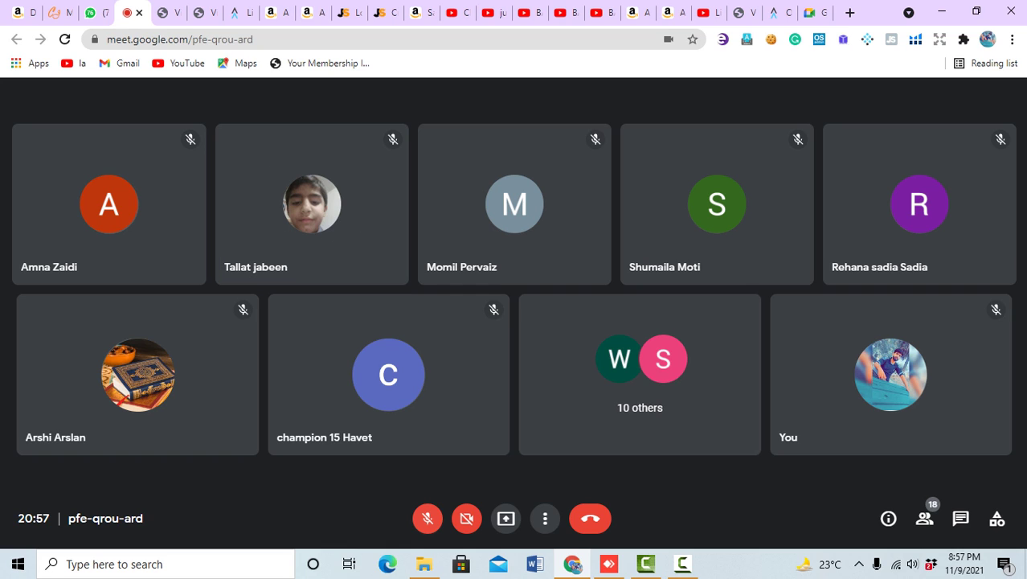
key("ctrl+d")
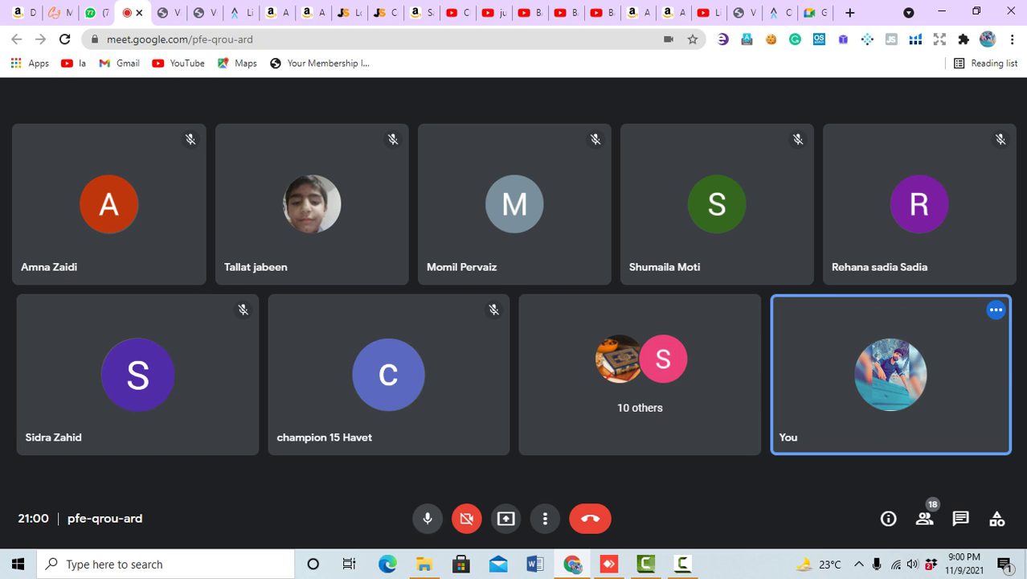
key("ctrl+d")
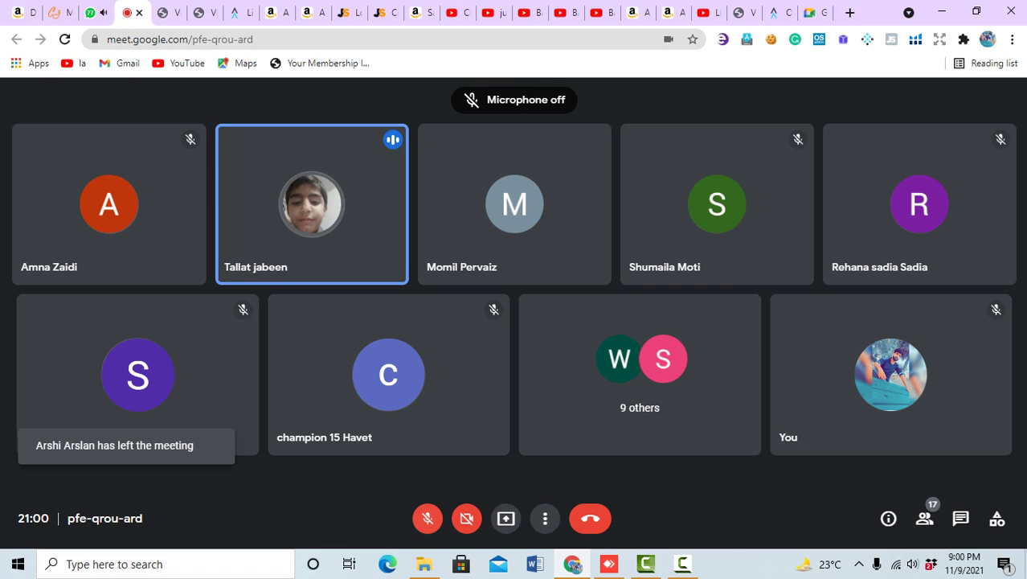